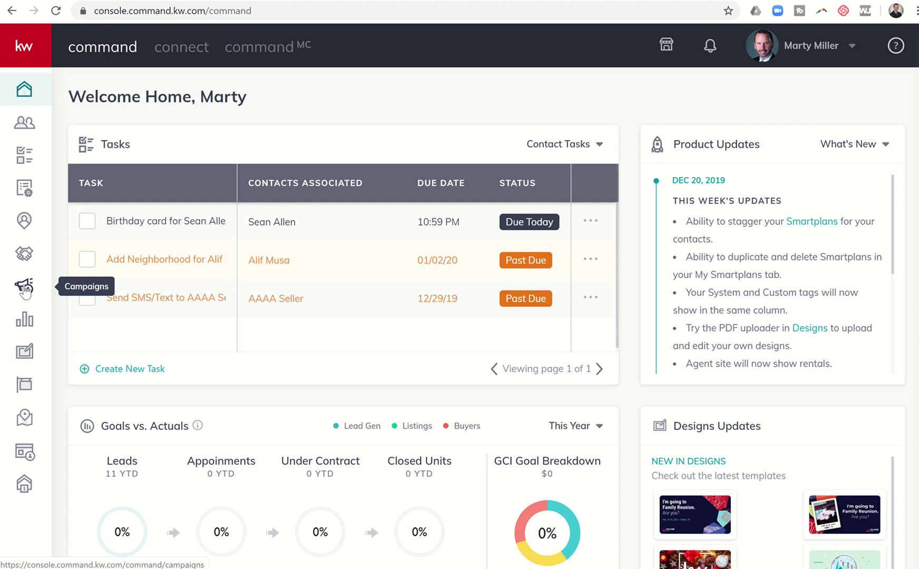
Open Campaigns and bring up the Social Posts week calendar
{"action": "left_click", "coordinate": [25, 289]}
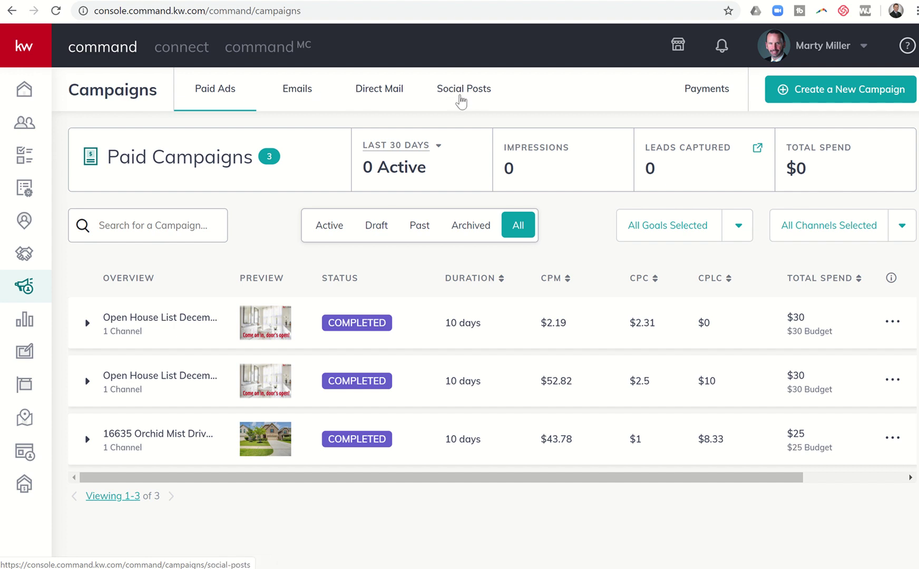
{"action": "left_click", "coordinate": [461, 90]}
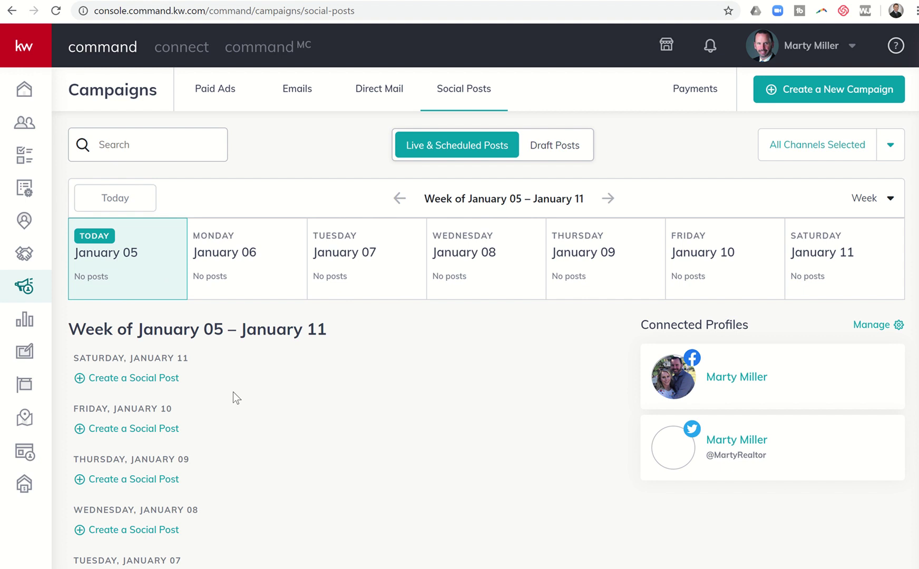
{"action": "scroll", "coordinate": [234, 394], "scroll_direction": "down", "scroll_amount": 3}
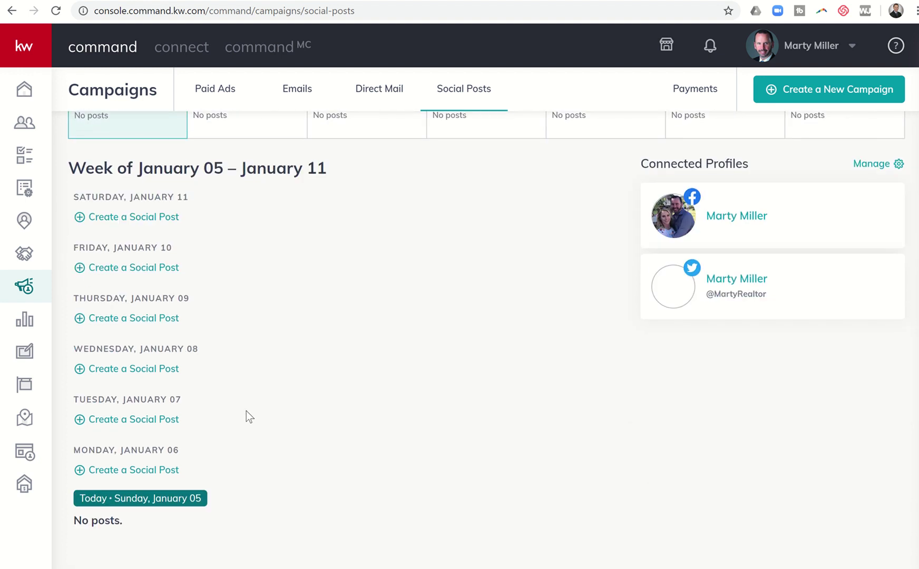
{"action": "scroll", "coordinate": [246, 411], "scroll_direction": "up", "scroll_amount": 1}
{"action": "scroll", "coordinate": [224, 445], "scroll_direction": "down", "scroll_amount": 1}
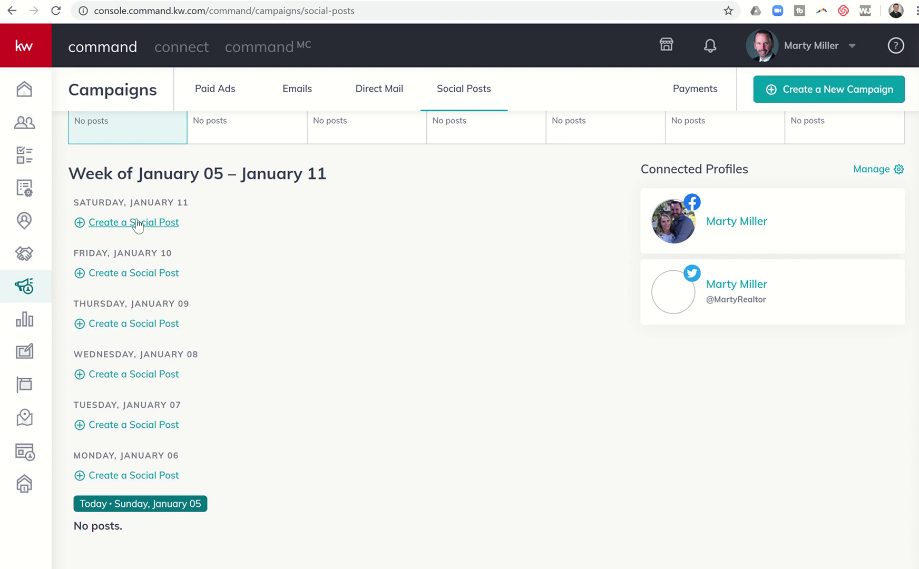
{"action": "scroll", "coordinate": [191, 301], "scroll_direction": "up", "scroll_amount": 1}
{"action": "scroll", "coordinate": [191, 301], "scroll_direction": "up", "scroll_amount": 3}
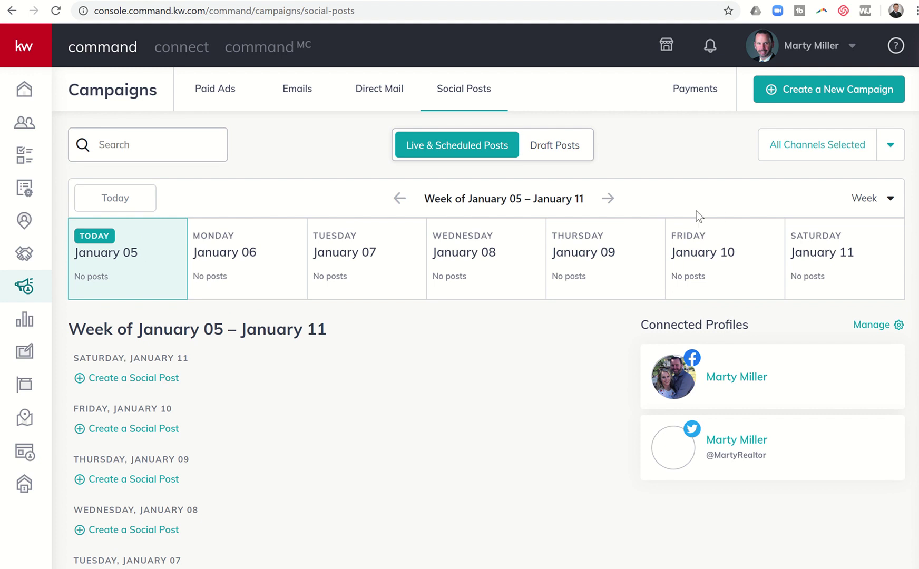
Step the calendar forward a week and back, then switch it to Month view
{"action": "left_click", "coordinate": [608, 198]}
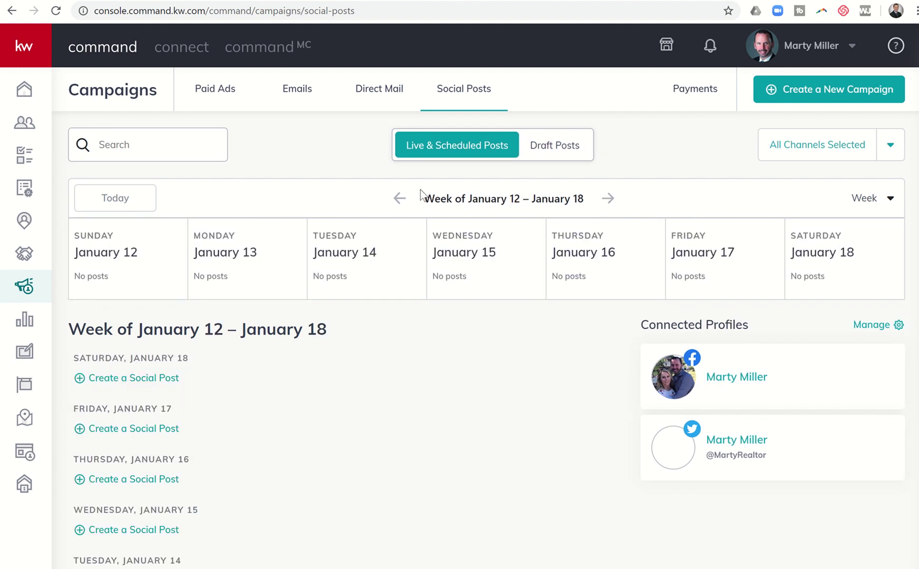
{"action": "left_click", "coordinate": [399, 198]}
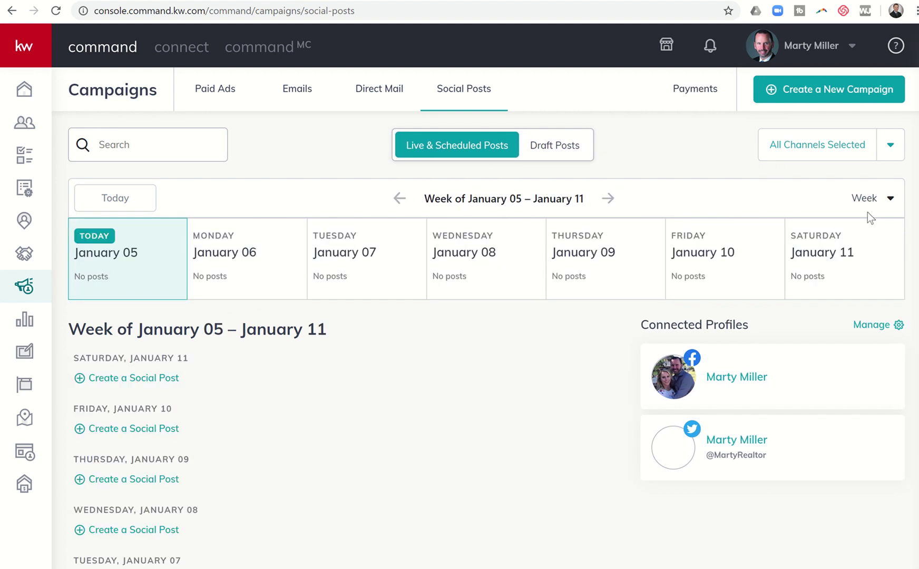
{"action": "left_click", "coordinate": [890, 199]}
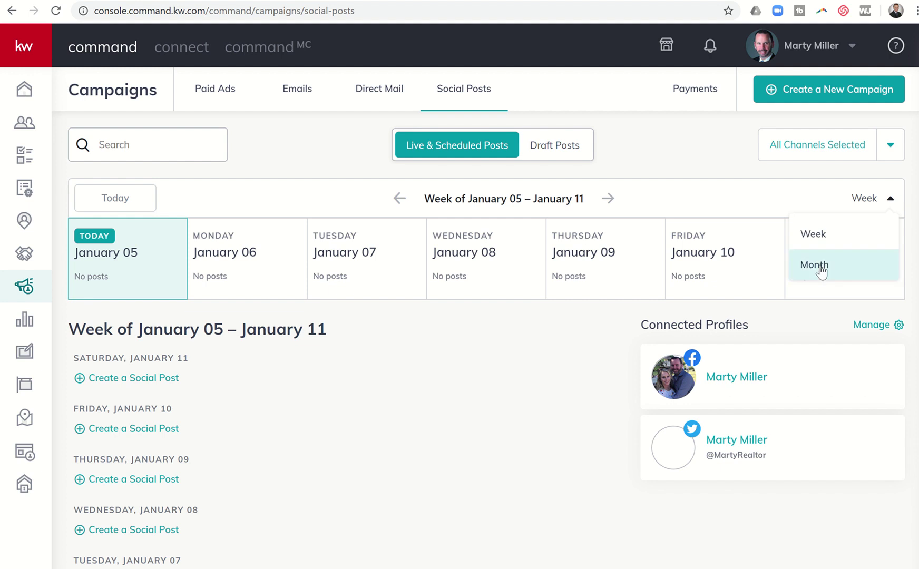
{"action": "left_click", "coordinate": [822, 267]}
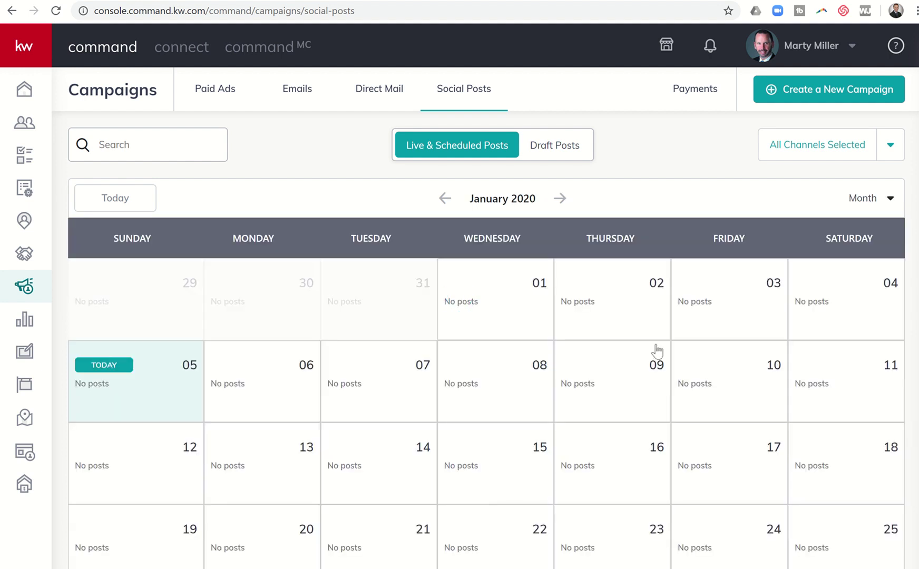
{"action": "scroll", "coordinate": [620, 358], "scroll_direction": "down", "scroll_amount": 3}
{"action": "scroll", "coordinate": [620, 358], "scroll_direction": "up", "scroll_amount": 3}
Go back to December 2019 and review its daily 08:00 PM Facebook and Twitter posts
{"action": "left_click", "coordinate": [444, 198]}
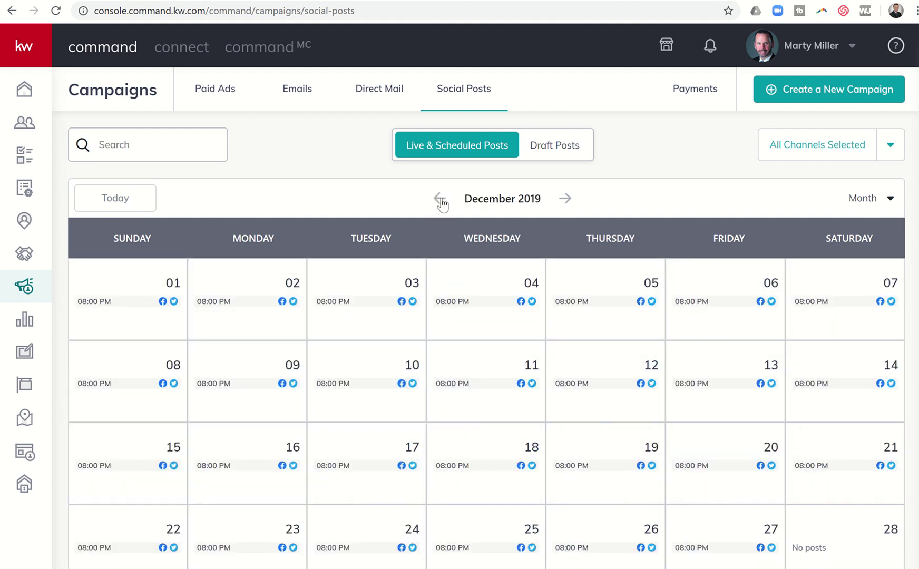
{"action": "scroll", "coordinate": [351, 195], "scroll_direction": "down", "scroll_amount": 3}
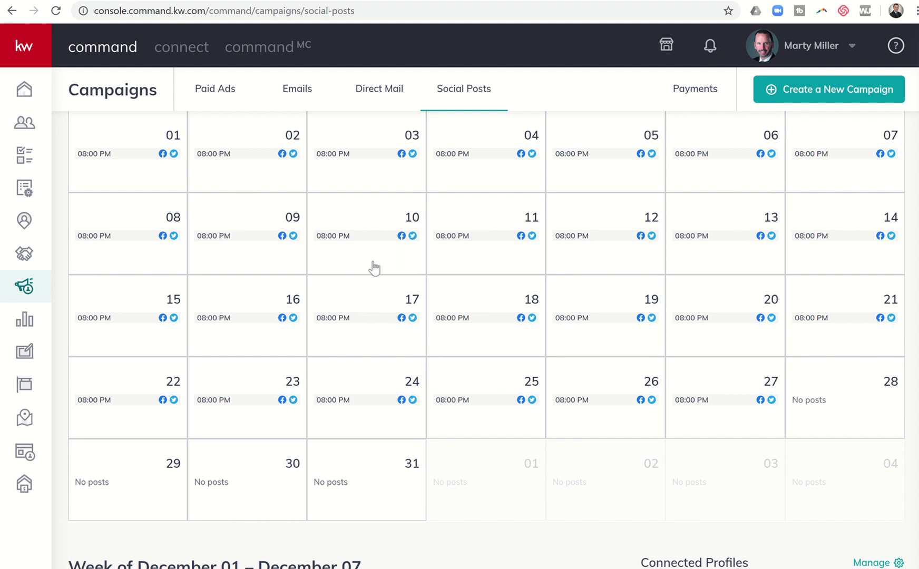
{"action": "scroll", "coordinate": [370, 289], "scroll_direction": "up", "scroll_amount": 2}
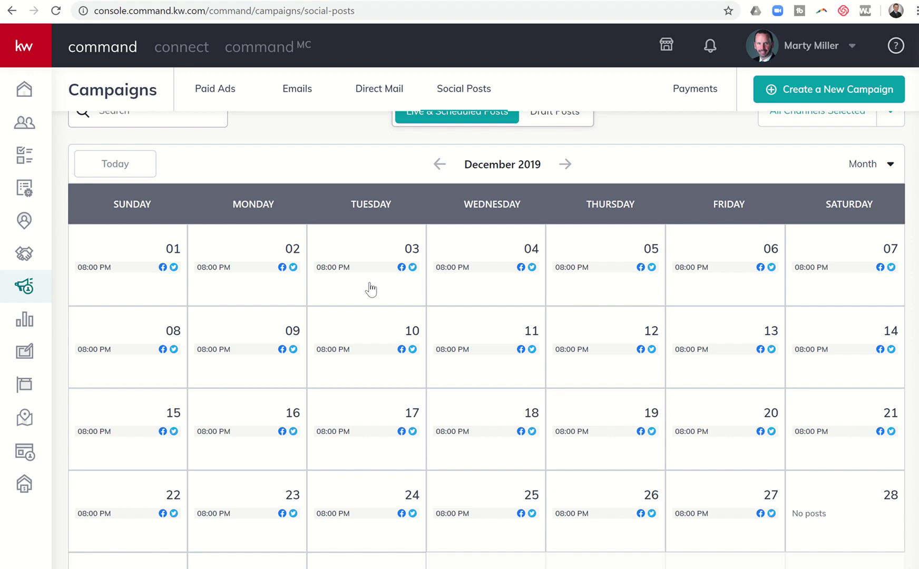
{"action": "scroll", "coordinate": [371, 290], "scroll_direction": "up", "scroll_amount": 1}
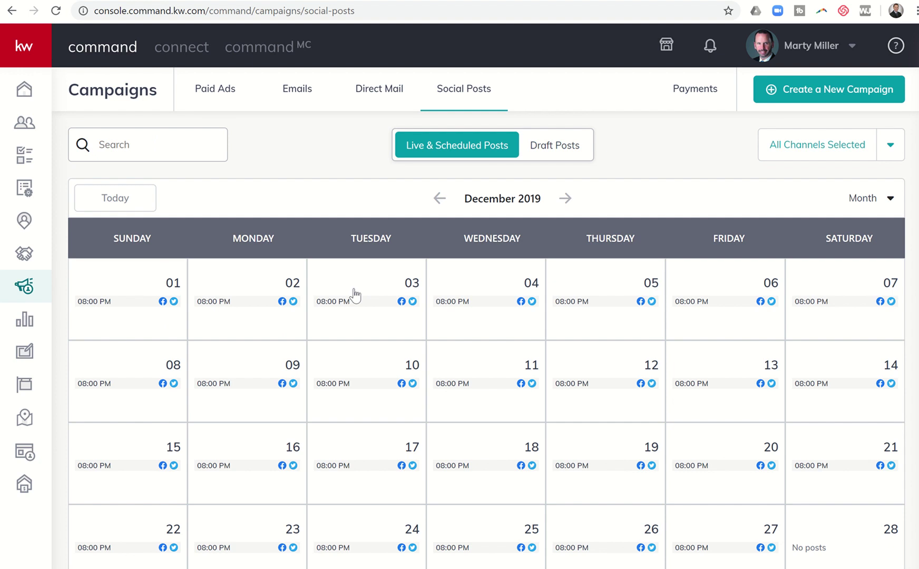
{"action": "scroll", "coordinate": [363, 290], "scroll_direction": "down", "scroll_amount": 1}
{"action": "scroll", "coordinate": [373, 285], "scroll_direction": "up", "scroll_amount": 1}
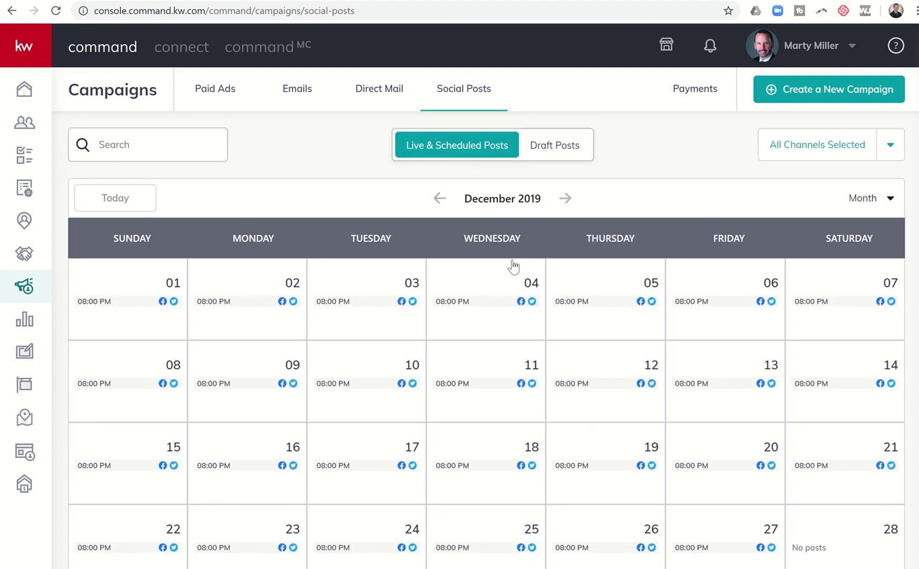
{"action": "left_click", "coordinate": [887, 152]}
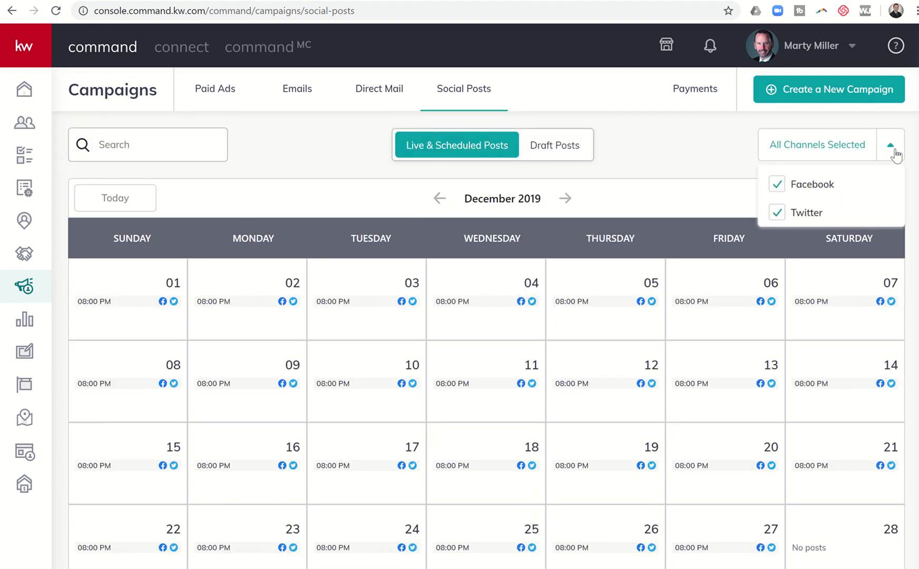
{"action": "left_click", "coordinate": [777, 185]}
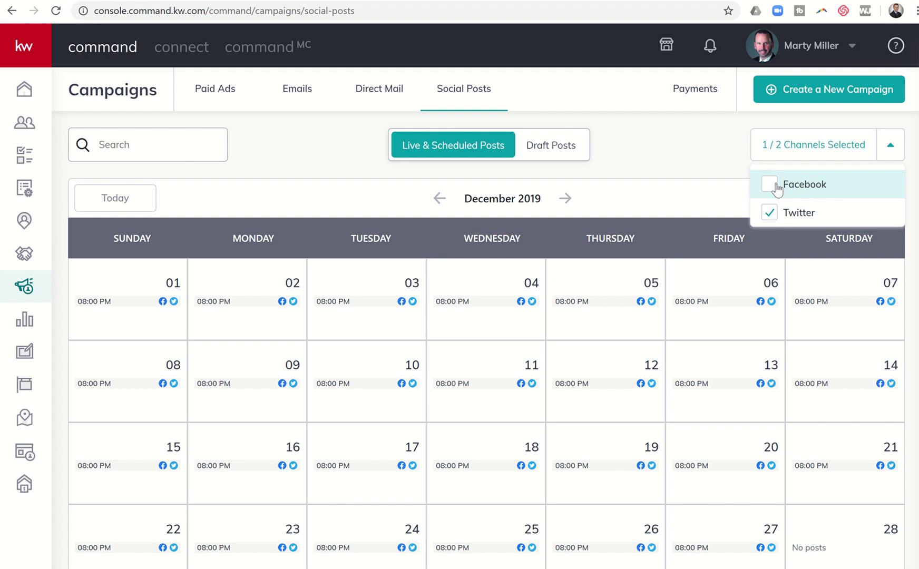
{"action": "left_click", "coordinate": [770, 214]}
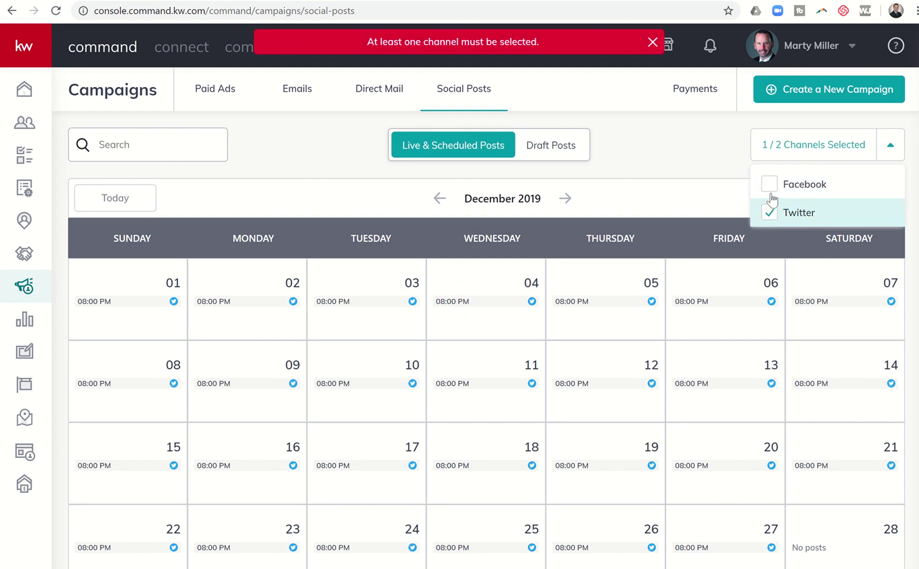
{"action": "left_click", "coordinate": [770, 184]}
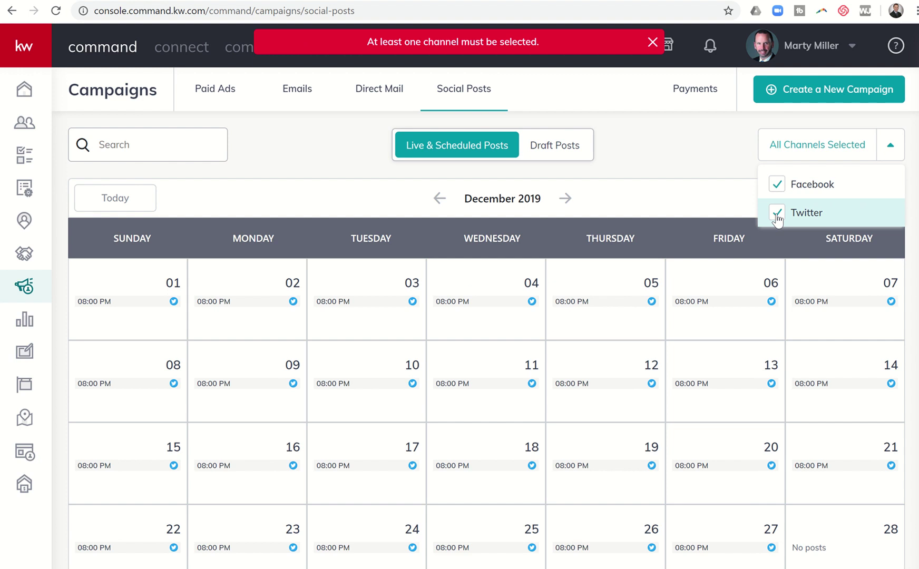
{"action": "left_click", "coordinate": [778, 215]}
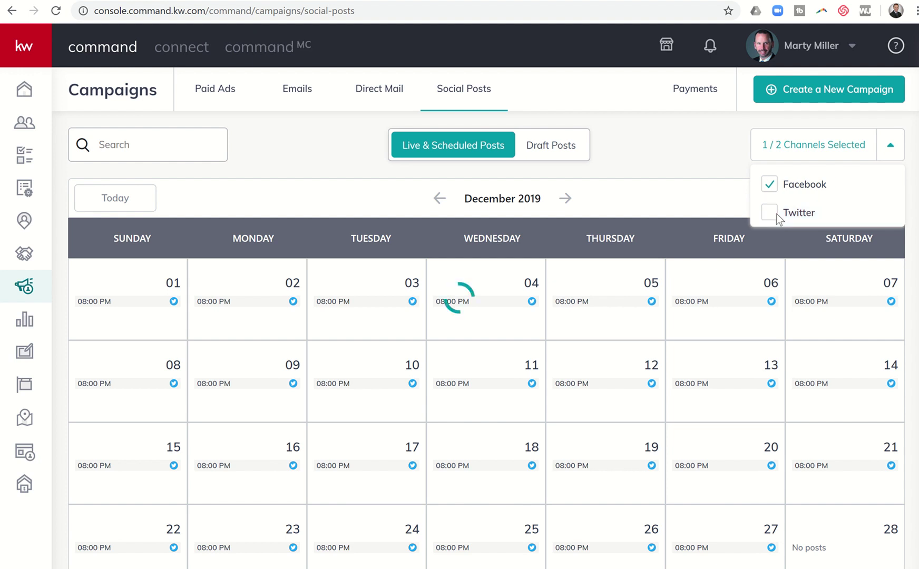
{"action": "left_click", "coordinate": [768, 214]}
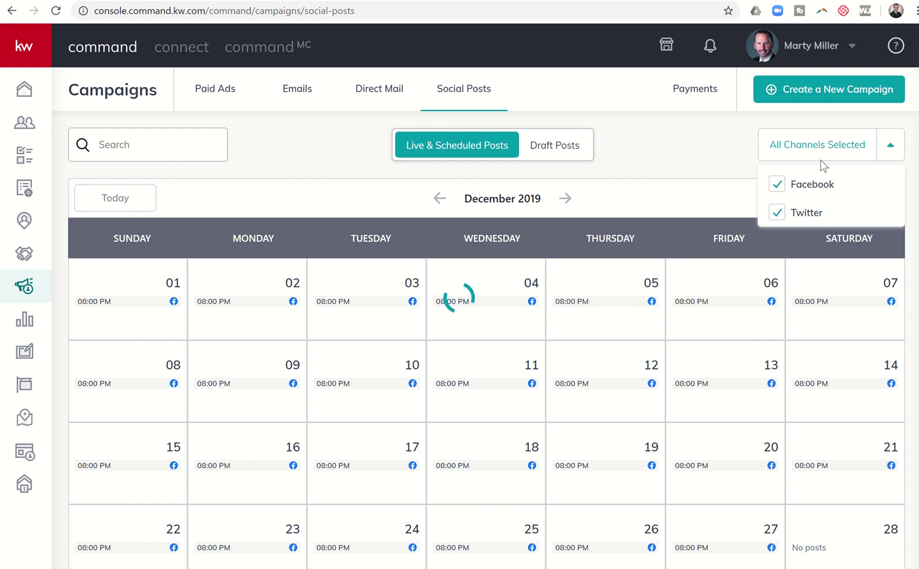
{"action": "left_click", "coordinate": [889, 153]}
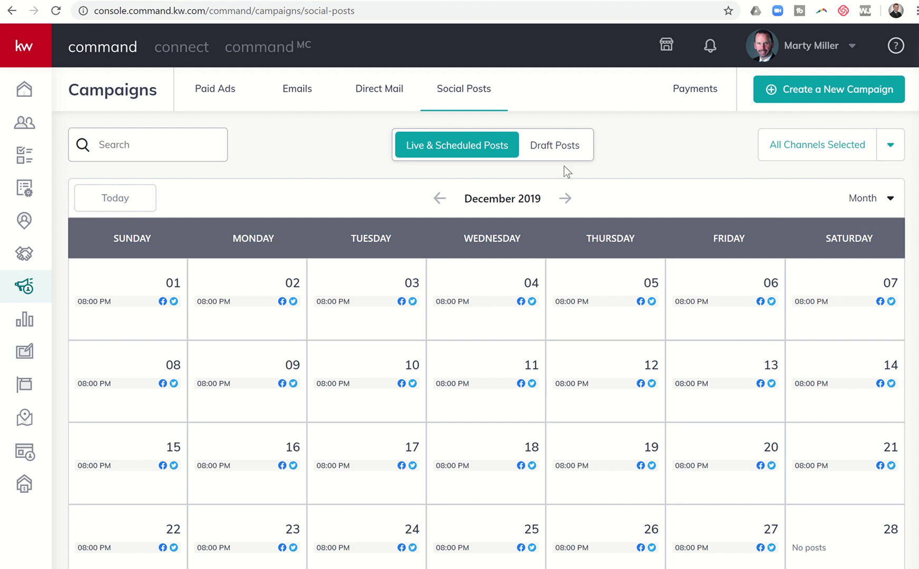
Change the calendar period from Month to Week, showing January 05–11
{"action": "left_click", "coordinate": [866, 200]}
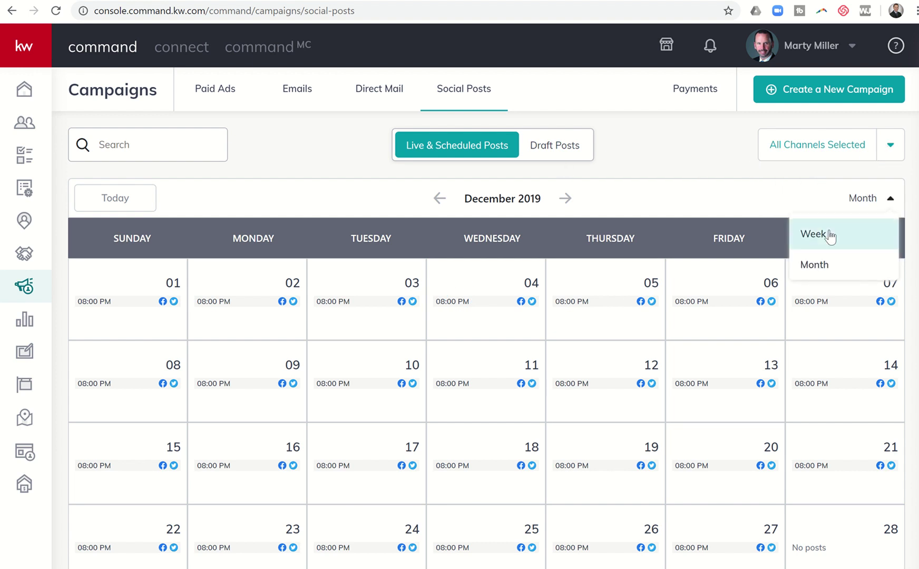
{"action": "left_click", "coordinate": [828, 234]}
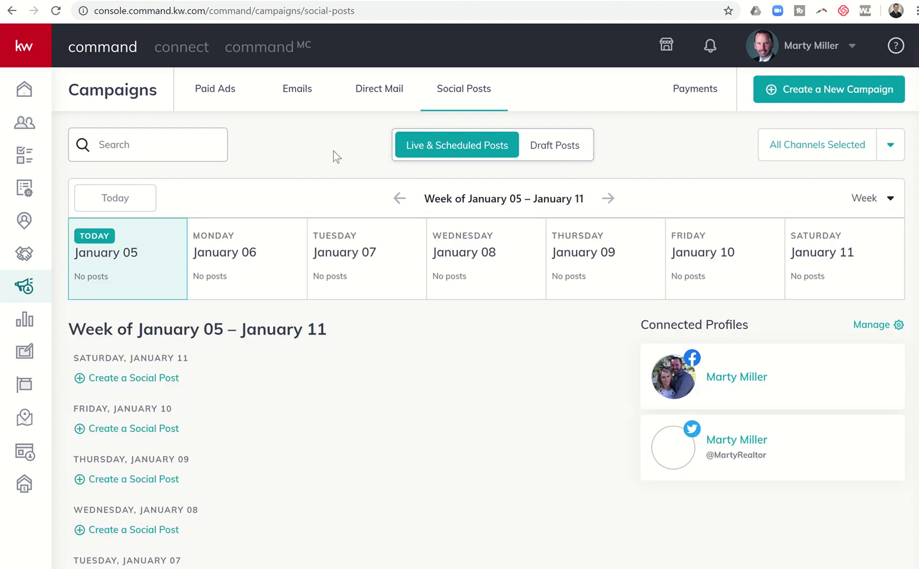
{"action": "scroll", "coordinate": [334, 154], "scroll_direction": "down", "scroll_amount": 2}
{"action": "scroll", "coordinate": [519, 230], "scroll_direction": "up", "scroll_amount": 2}
Create a new Social Post campaign and look over the blank New Post form
{"action": "left_click", "coordinate": [814, 94]}
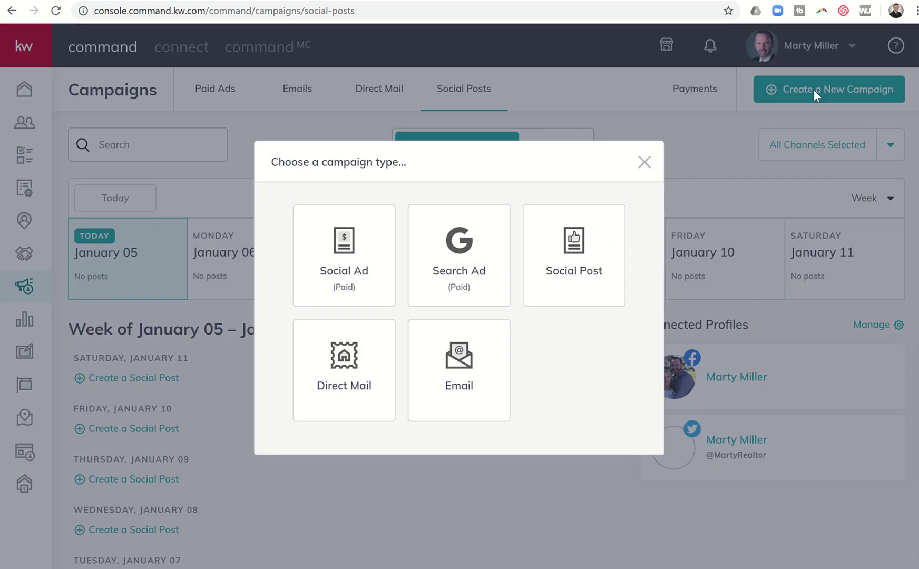
{"action": "left_click", "coordinate": [573, 251]}
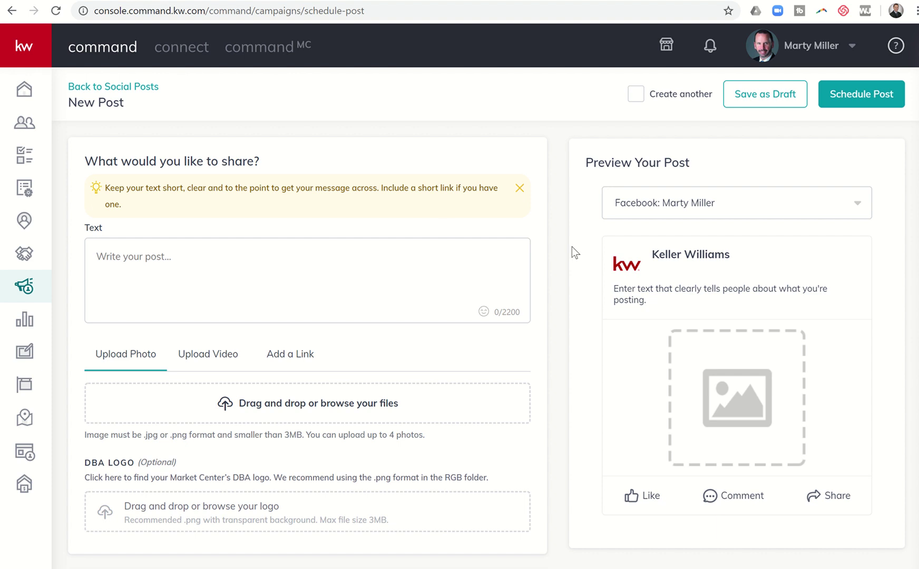
{"action": "scroll", "coordinate": [352, 212], "scroll_direction": "down", "scroll_amount": 1}
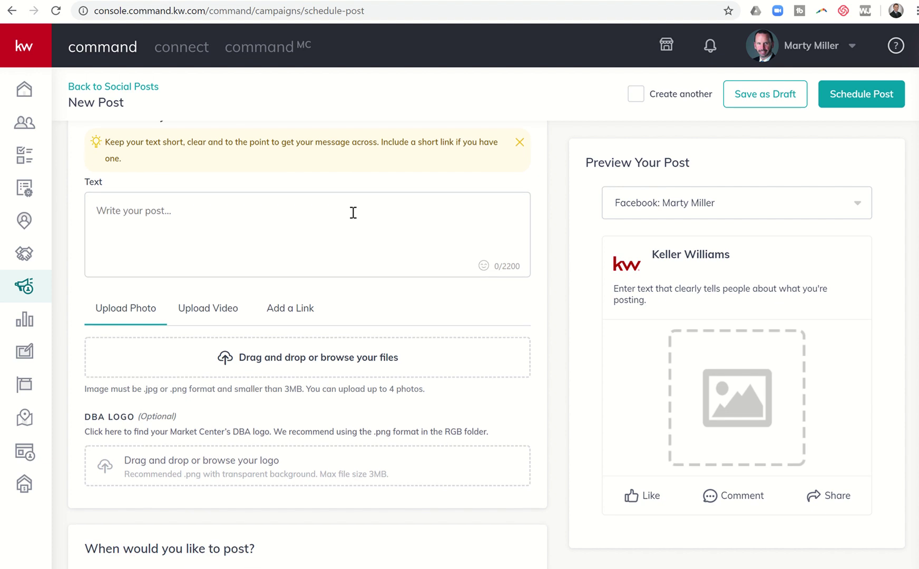
{"action": "scroll", "coordinate": [353, 212], "scroll_direction": "up", "scroll_amount": 1}
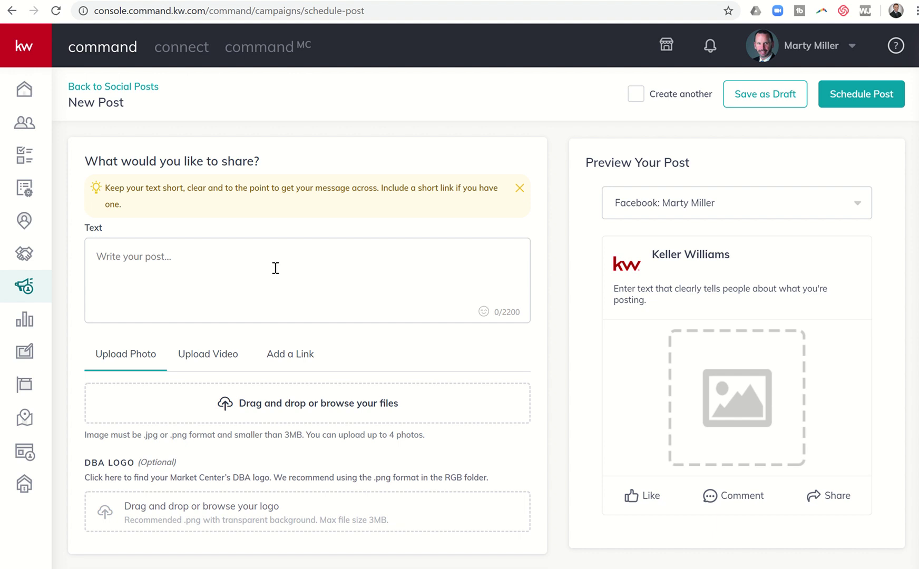
{"action": "scroll", "coordinate": [275, 267], "scroll_direction": "down", "scroll_amount": 1}
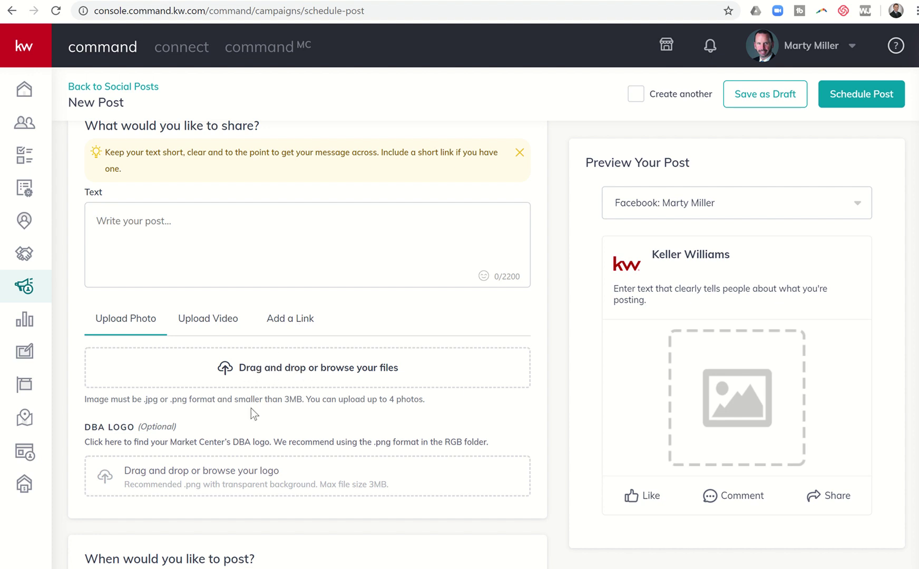
{"action": "scroll", "coordinate": [247, 412], "scroll_direction": "down", "scroll_amount": 2}
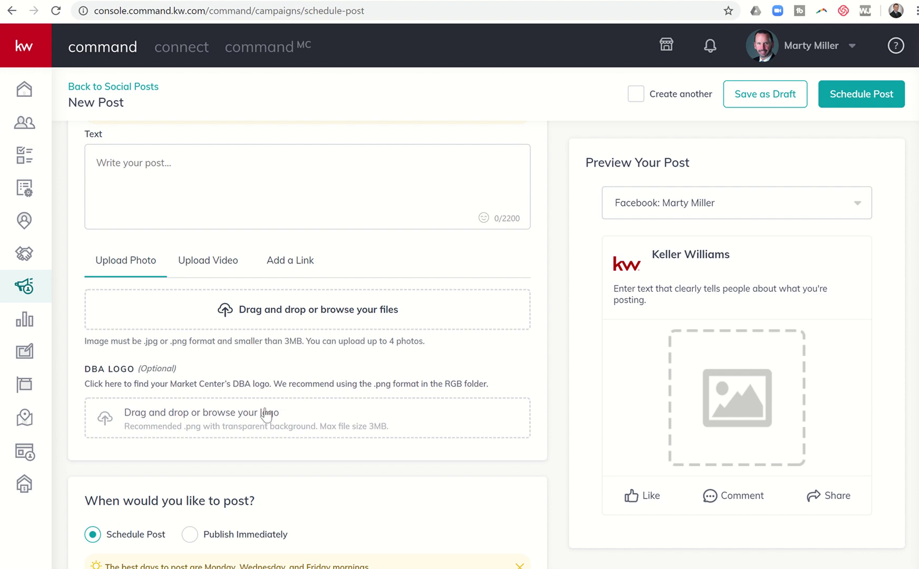
Set the Publishing Time to January 8, 2020 at 9:00 AM
{"action": "scroll", "coordinate": [293, 416], "scroll_direction": "down", "scroll_amount": 3}
{"action": "scroll", "coordinate": [327, 377], "scroll_direction": "down", "scroll_amount": 2}
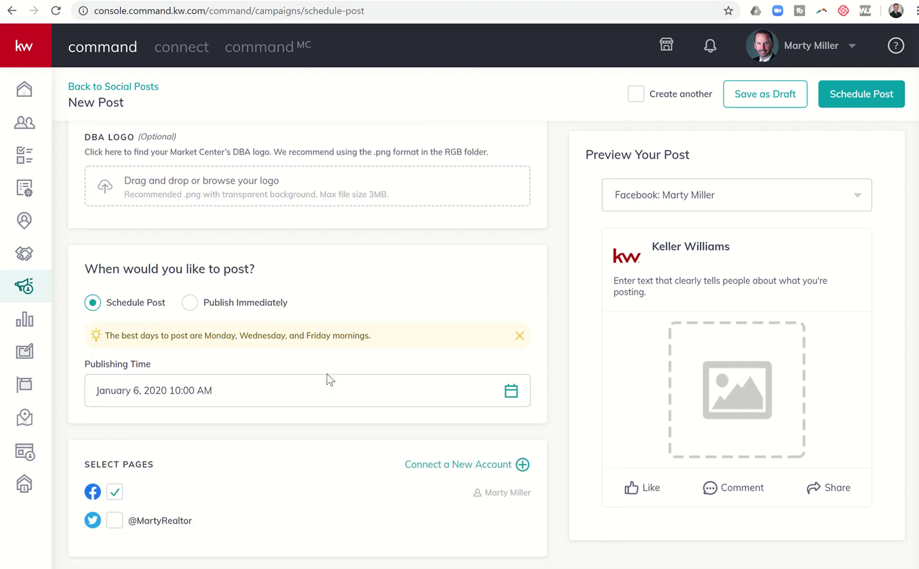
{"action": "left_click", "coordinate": [305, 396]}
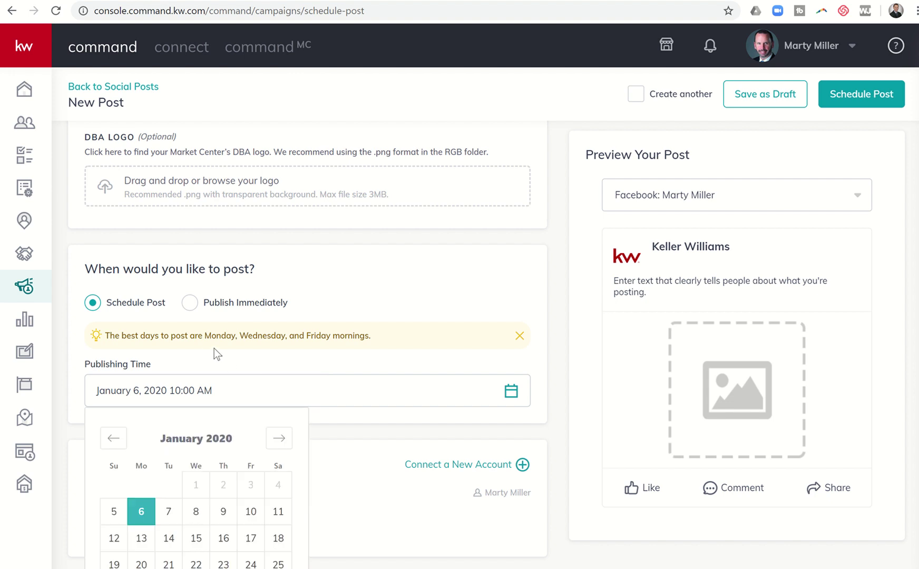
{"action": "scroll", "coordinate": [222, 347], "scroll_direction": "down", "scroll_amount": 2}
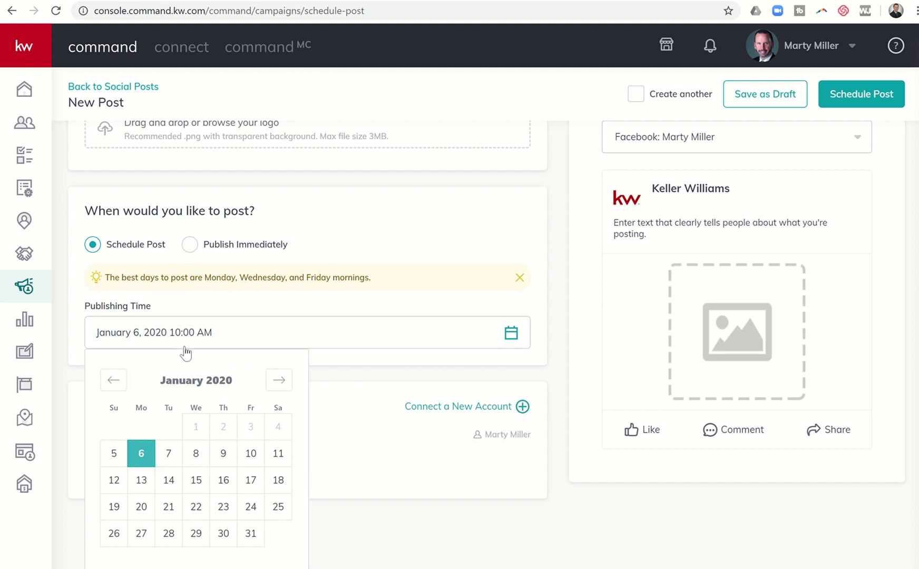
{"action": "left_click", "coordinate": [195, 454]}
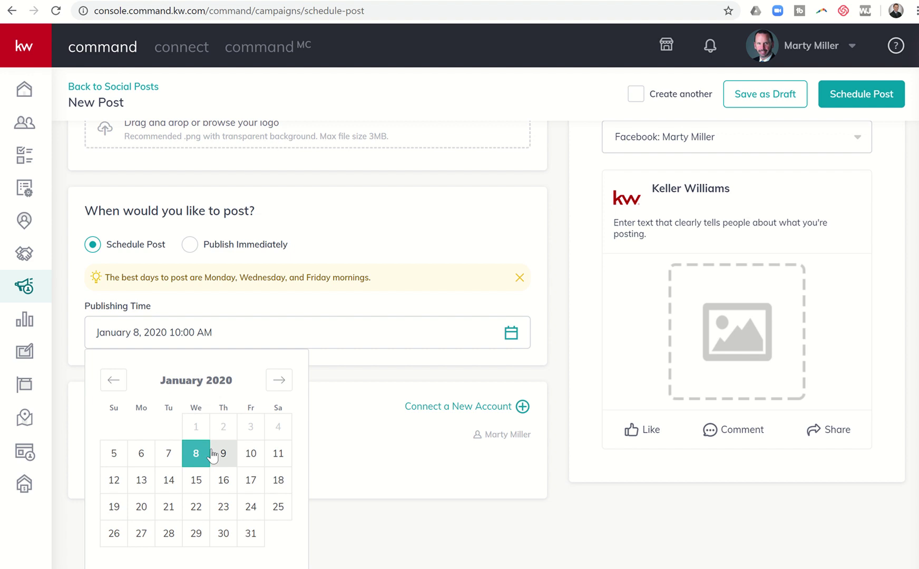
{"action": "scroll", "coordinate": [272, 411], "scroll_direction": "down", "scroll_amount": 1}
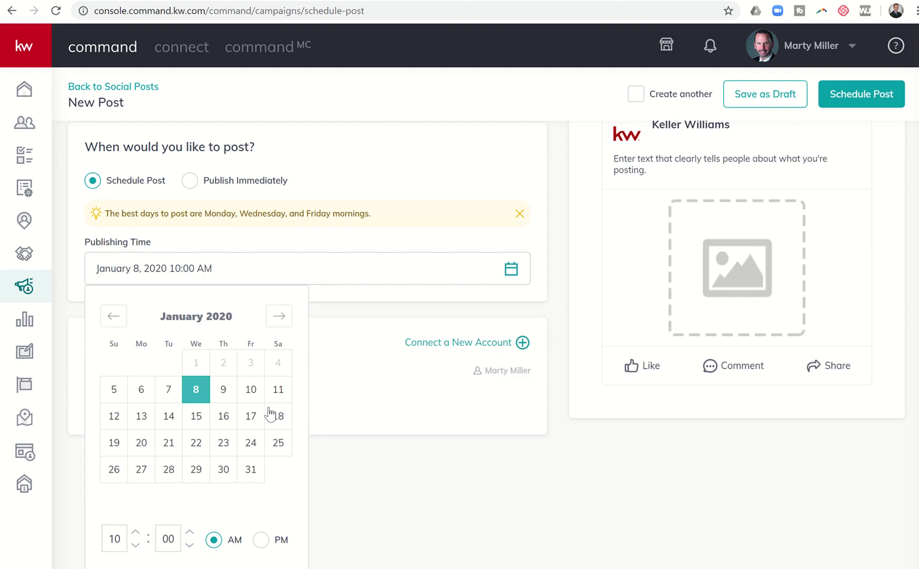
{"action": "left_click", "coordinate": [135, 547]}
{"action": "left_click", "coordinate": [387, 488]}
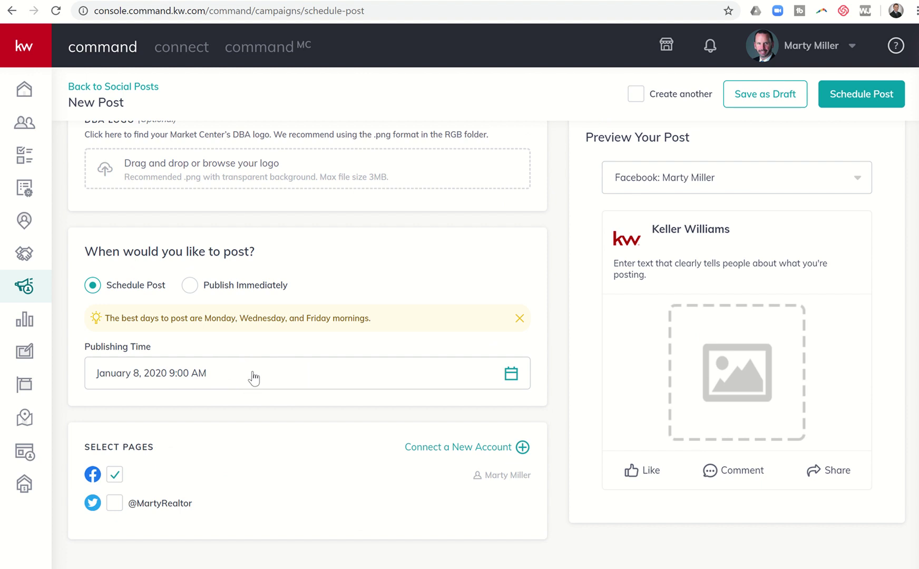
Tick the Twitter account under Select Pages alongside Facebook
{"action": "left_click", "coordinate": [114, 504]}
{"action": "scroll", "coordinate": [211, 433], "scroll_direction": "up", "scroll_amount": 1}
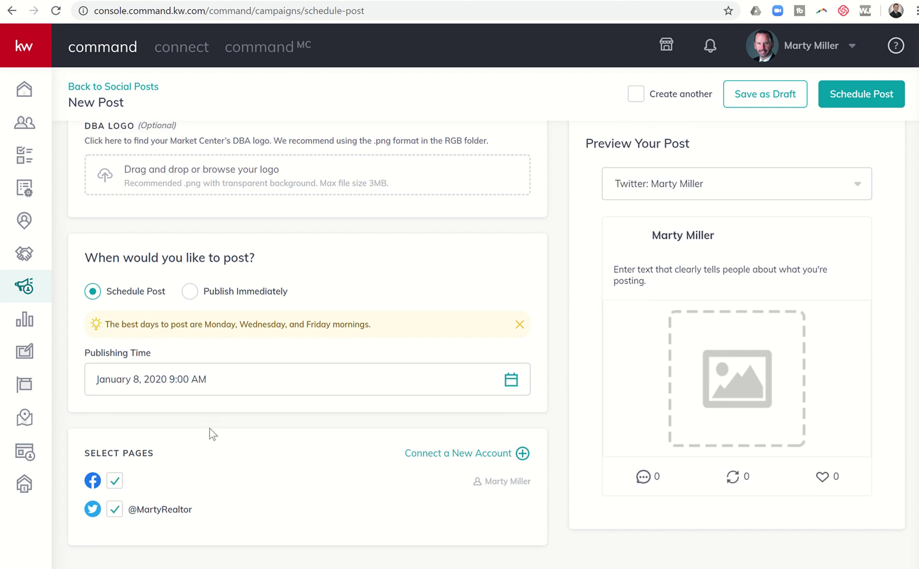
{"action": "scroll", "coordinate": [211, 434], "scroll_direction": "up", "scroll_amount": 5}
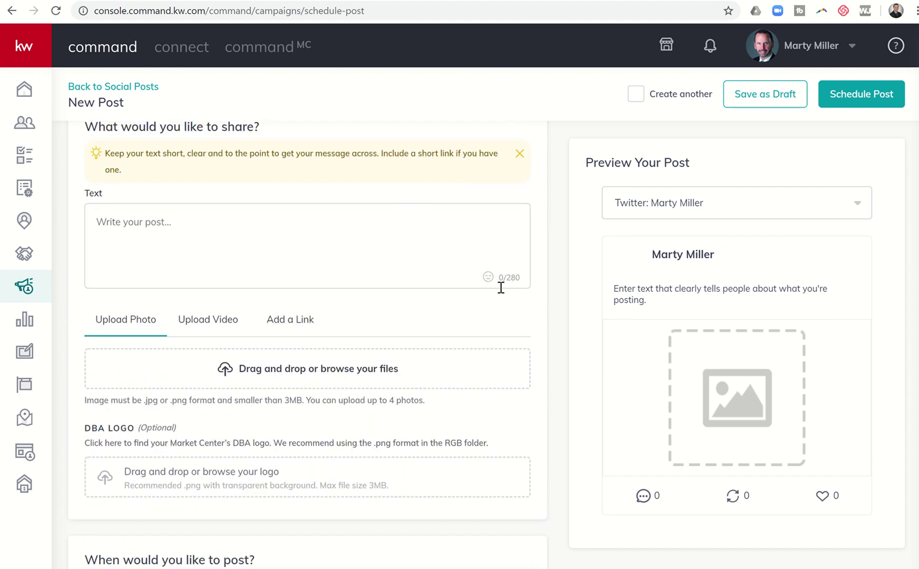
{"action": "scroll", "coordinate": [501, 287], "scroll_direction": "down", "scroll_amount": 6}
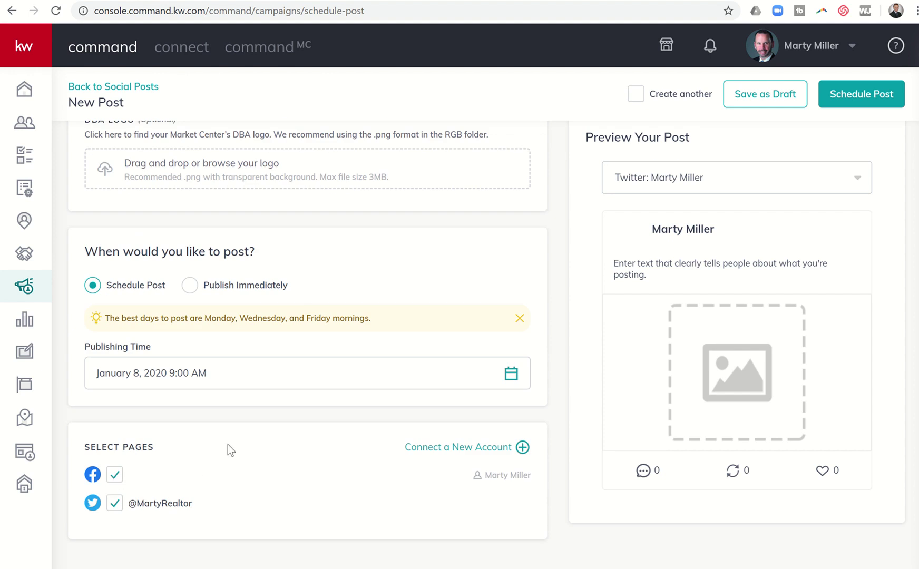
{"action": "left_click", "coordinate": [115, 506]}
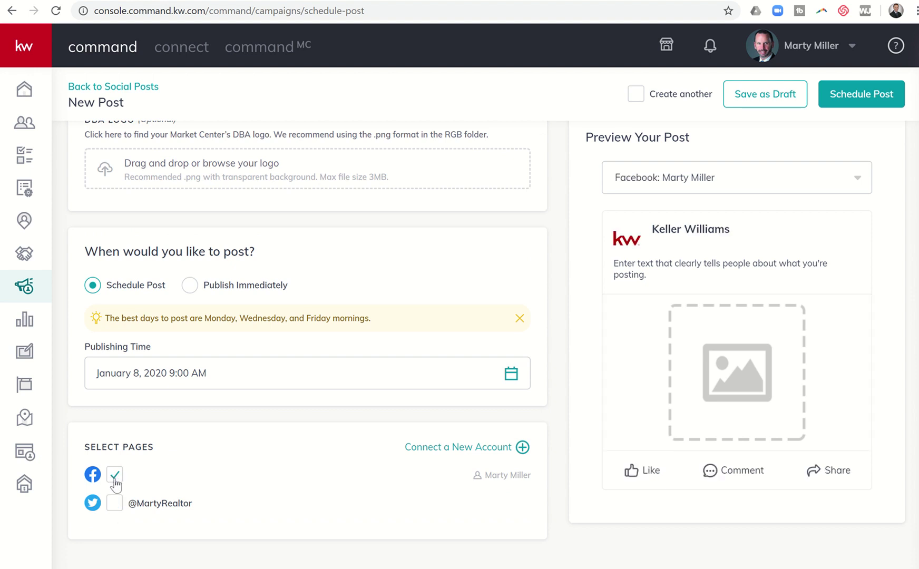
{"action": "left_click", "coordinate": [115, 477]}
{"action": "left_click", "coordinate": [114, 504]}
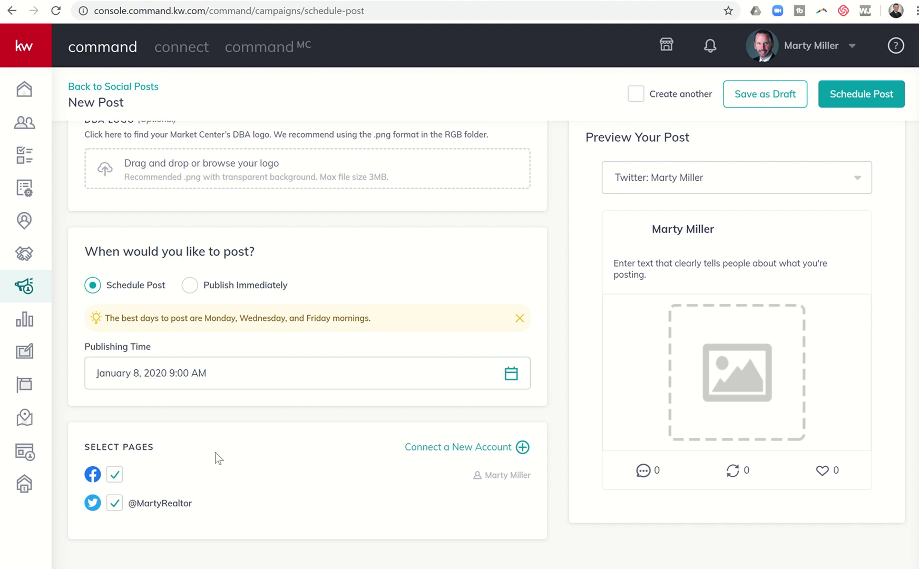
{"action": "scroll", "coordinate": [216, 456], "scroll_direction": "up", "scroll_amount": 4}
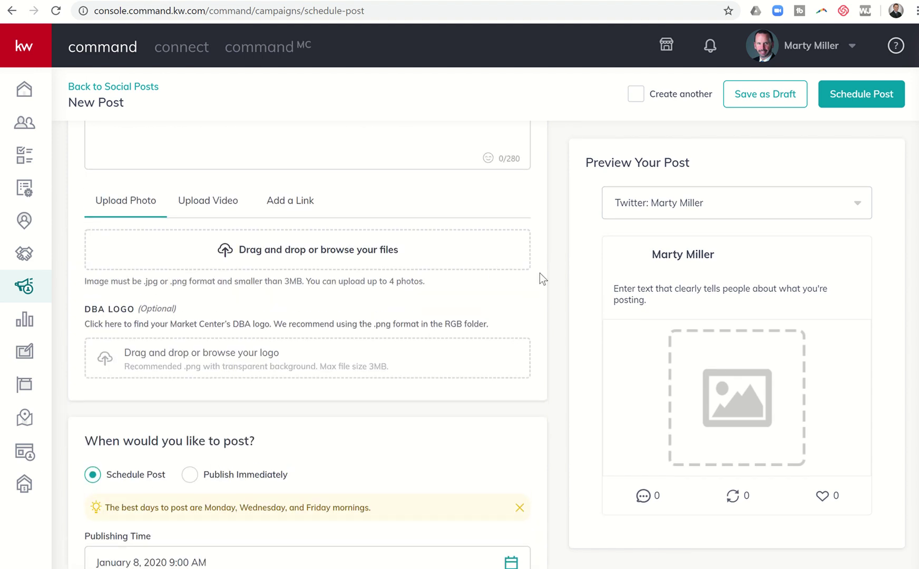
{"action": "scroll", "coordinate": [540, 274], "scroll_direction": "up", "scroll_amount": 3}
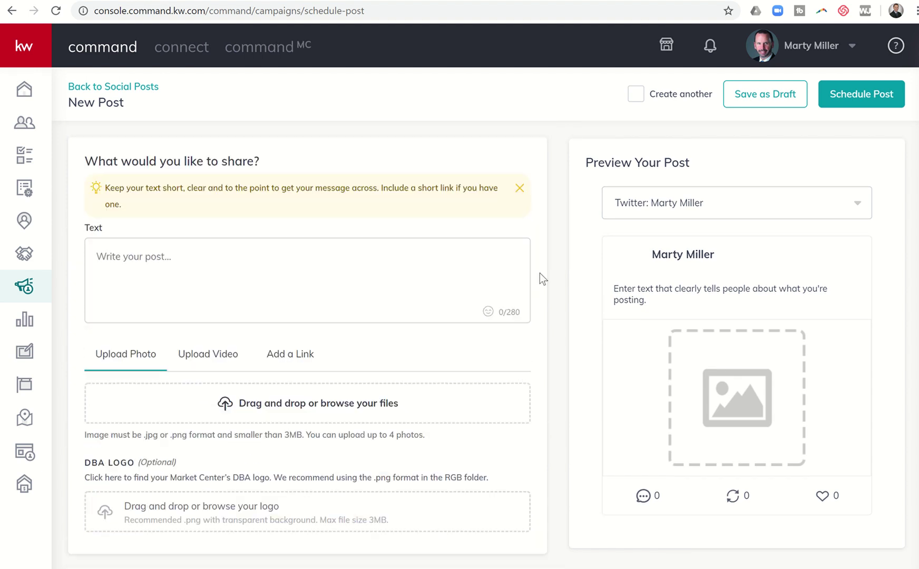
Compare the post preview as Facebook and then as Twitter
{"action": "left_click", "coordinate": [716, 209]}
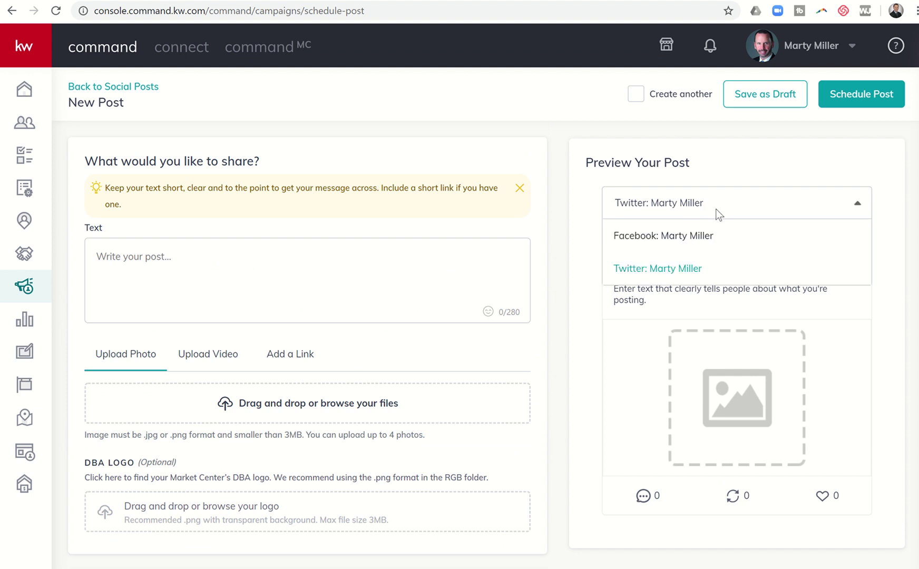
{"action": "left_click", "coordinate": [704, 234]}
{"action": "left_click", "coordinate": [747, 192]}
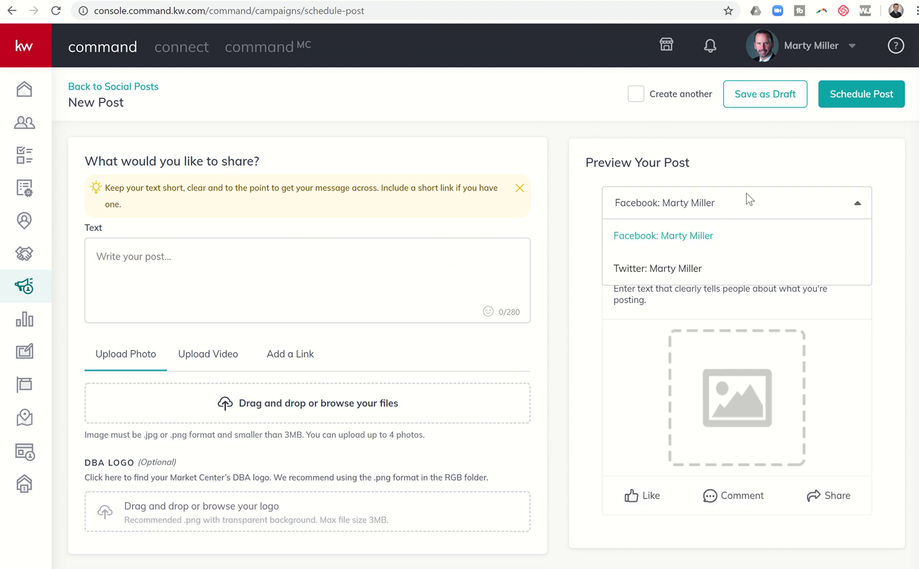
{"action": "left_click", "coordinate": [686, 267]}
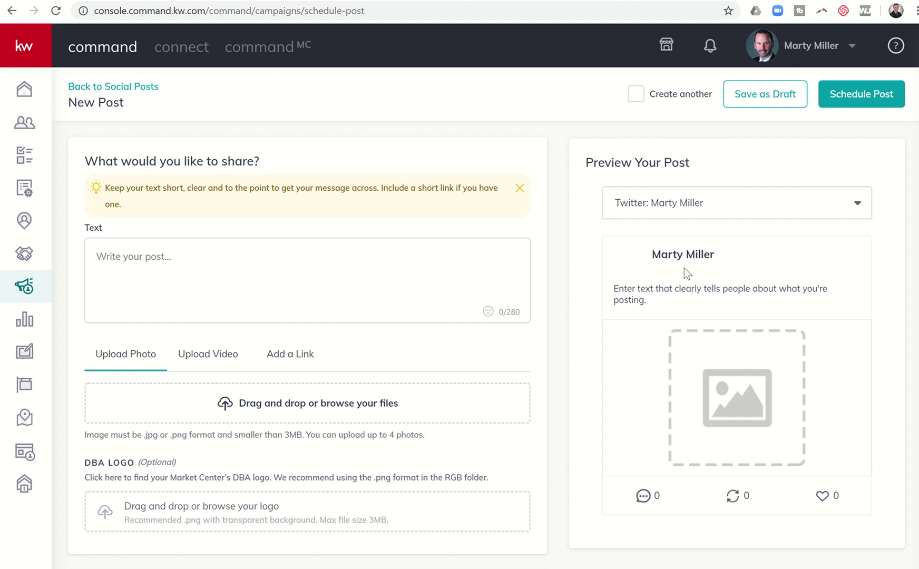
{"action": "scroll", "coordinate": [767, 286], "scroll_direction": "down", "scroll_amount": 2}
{"action": "scroll", "coordinate": [767, 287], "scroll_direction": "up", "scroll_amount": 2}
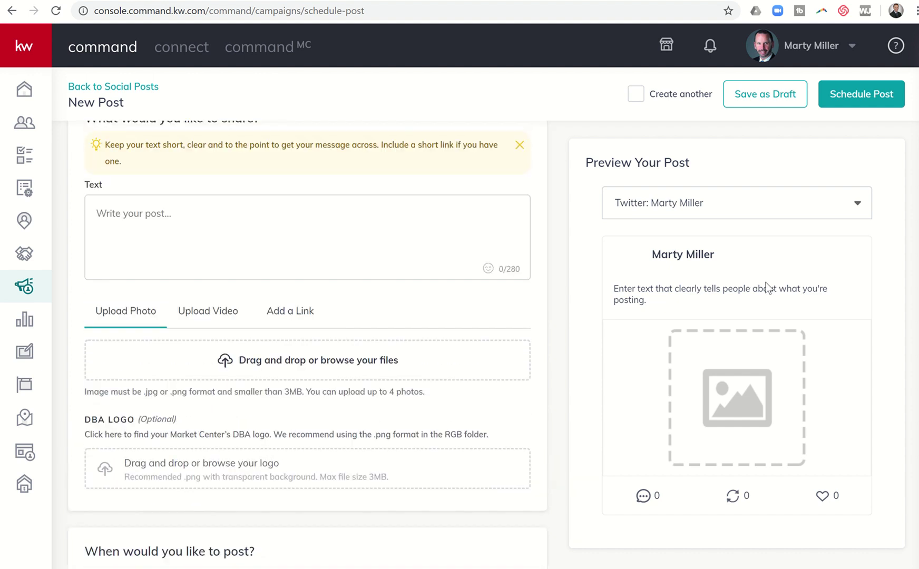
{"action": "scroll", "coordinate": [643, 353], "scroll_direction": "down", "scroll_amount": 3}
{"action": "scroll", "coordinate": [643, 353], "scroll_direction": "up", "scroll_amount": 3}
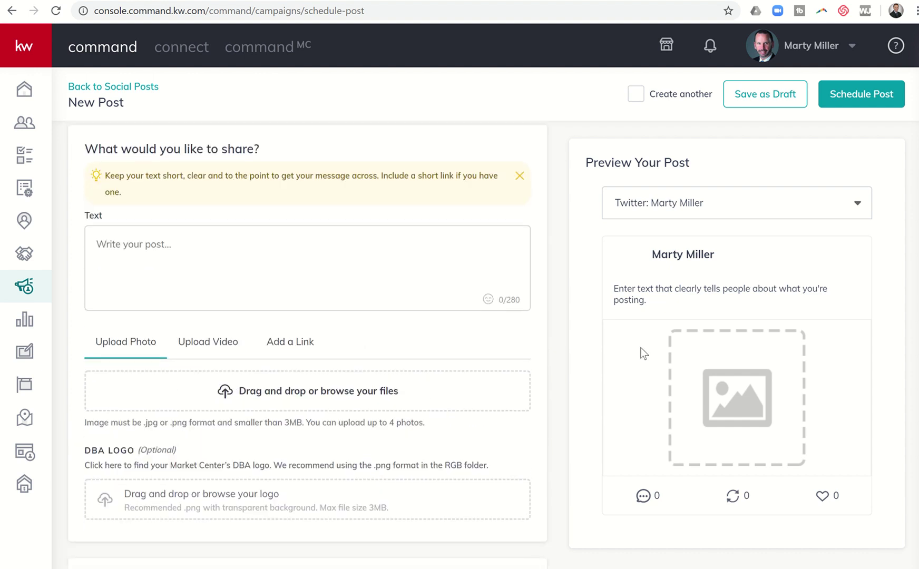
{"action": "scroll", "coordinate": [721, 357], "scroll_direction": "down", "scroll_amount": 3}
{"action": "scroll", "coordinate": [721, 353], "scroll_direction": "up", "scroll_amount": 2}
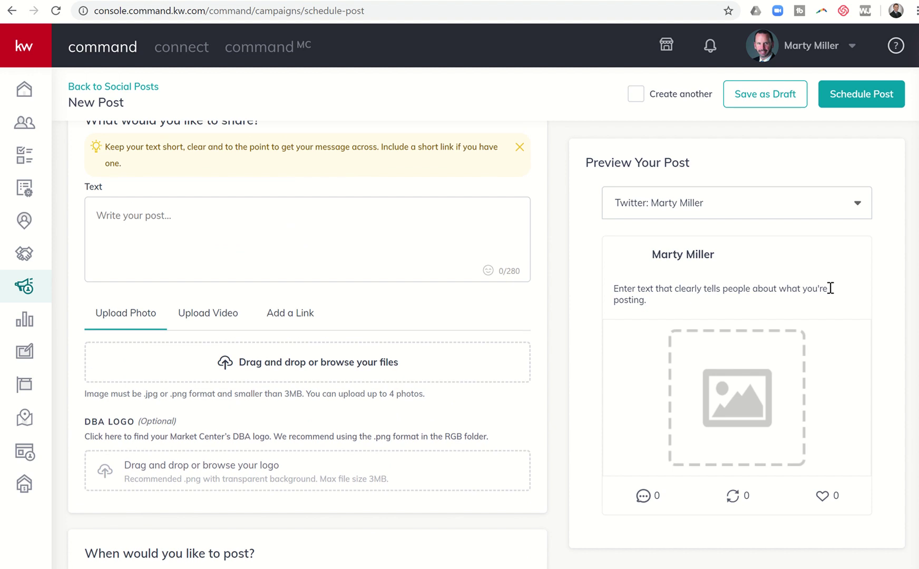
{"action": "scroll", "coordinate": [720, 353], "scroll_direction": "down", "scroll_amount": 6}
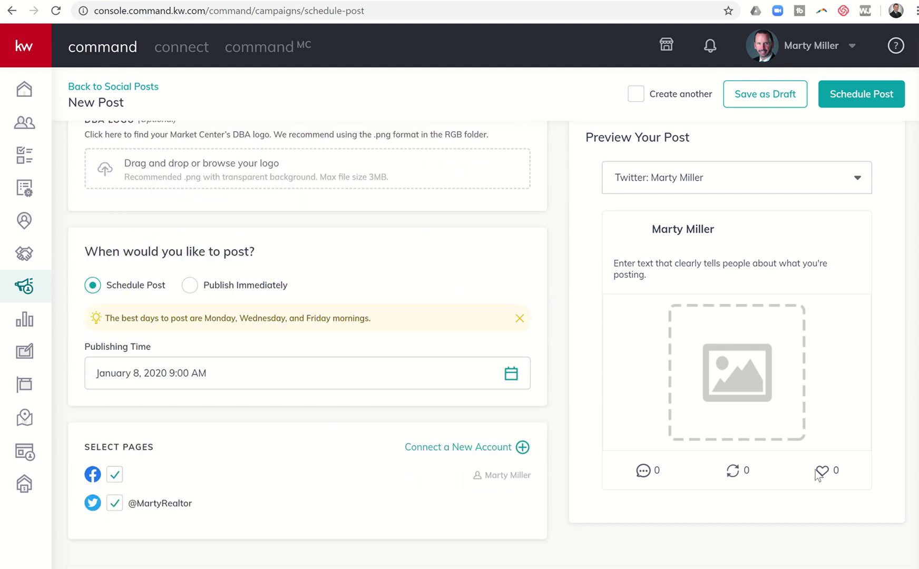
{"action": "scroll", "coordinate": [815, 473], "scroll_direction": "up", "scroll_amount": 2}
{"action": "scroll", "coordinate": [815, 473], "scroll_direction": "down", "scroll_amount": 2}
{"action": "scroll", "coordinate": [815, 473], "scroll_direction": "up", "scroll_amount": 1}
{"action": "scroll", "coordinate": [815, 469], "scroll_direction": "up", "scroll_amount": 6}
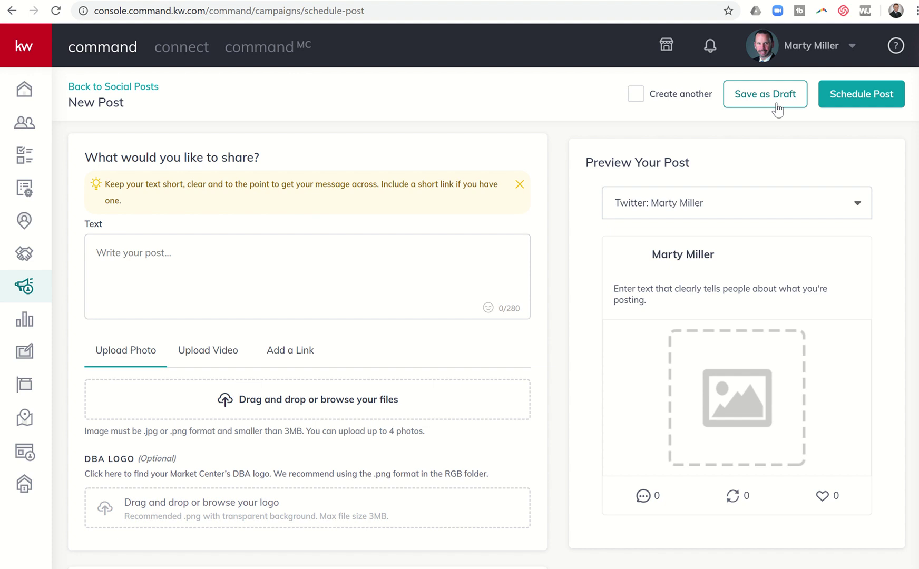
Enable Create another next to Save as Draft, then return to the Social Posts calendar
{"action": "left_click", "coordinate": [636, 99]}
{"action": "scroll", "coordinate": [530, 364], "scroll_direction": "down", "scroll_amount": 4}
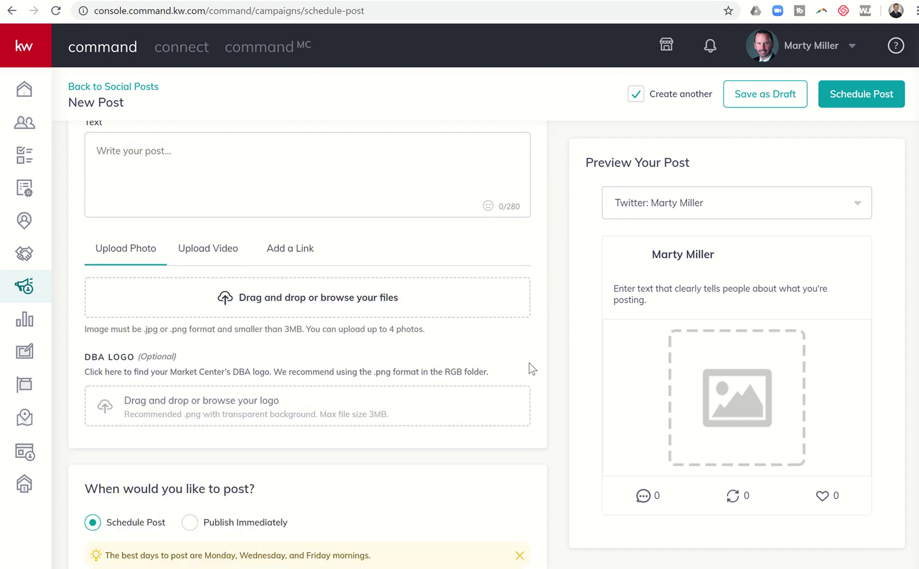
{"action": "scroll", "coordinate": [530, 365], "scroll_direction": "up", "scroll_amount": 2}
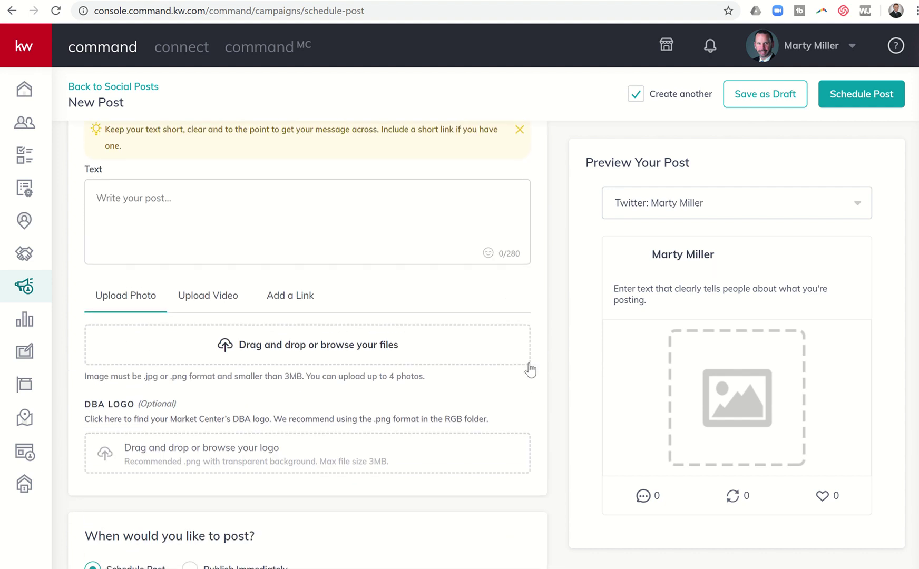
{"action": "left_click", "coordinate": [25, 286]}
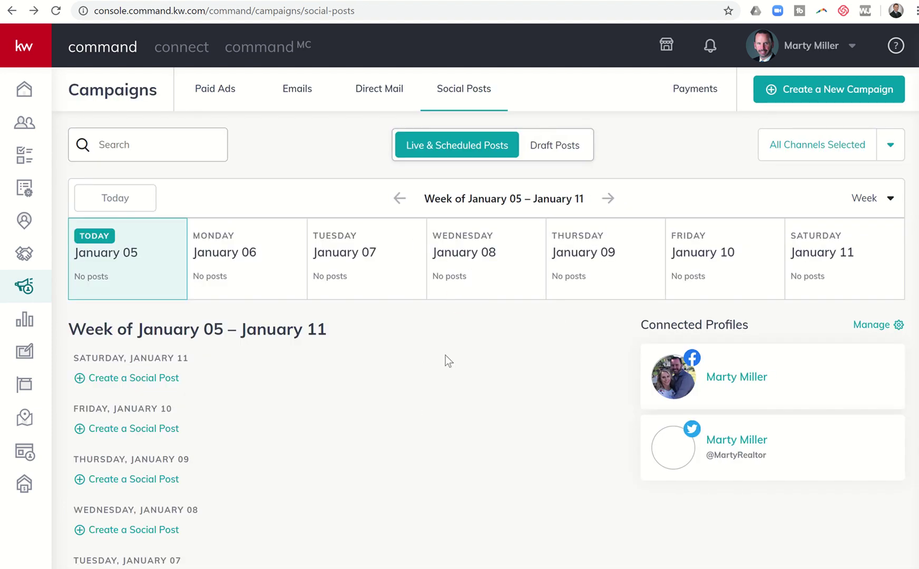
Create another campaign and pick Social Post to get a fresh New Post form
{"action": "left_click", "coordinate": [803, 100]}
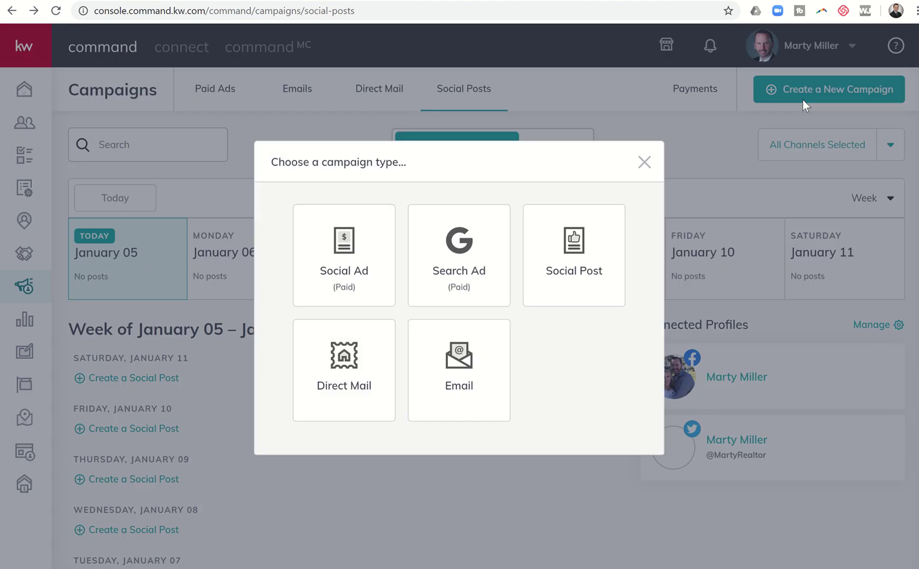
{"action": "left_click", "coordinate": [586, 241]}
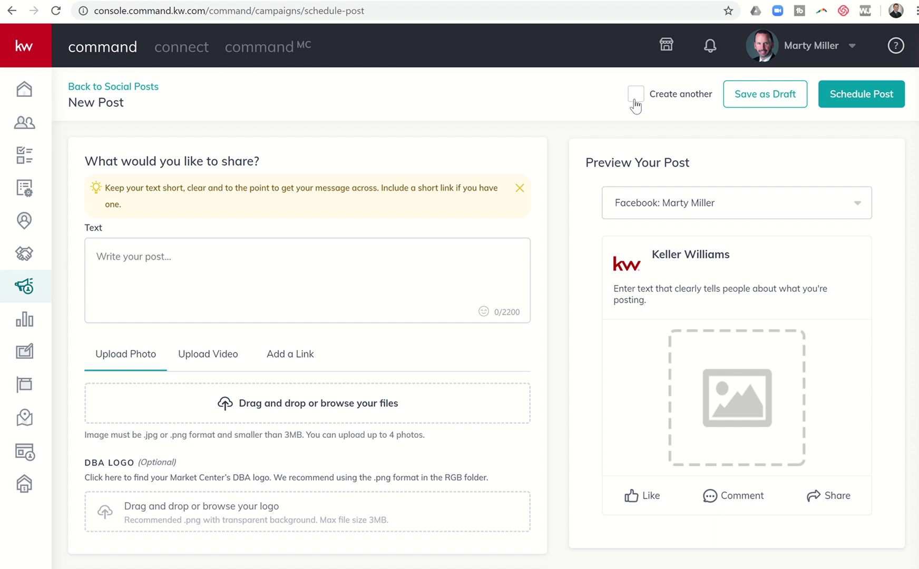
Write 'Test Post' as the post text and browse Google Drive for a photo
{"action": "left_click", "coordinate": [300, 264]}
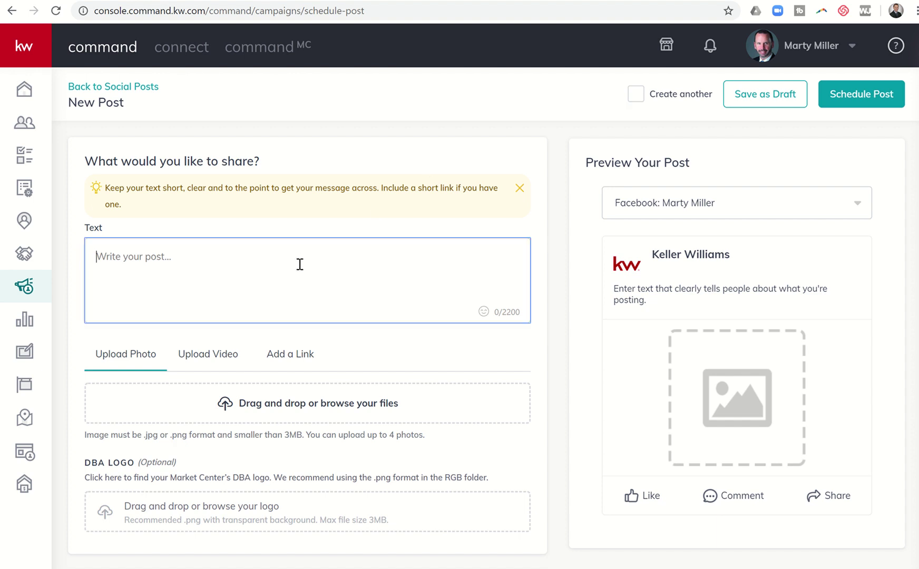
{"action": "type", "text": "Test Post"}
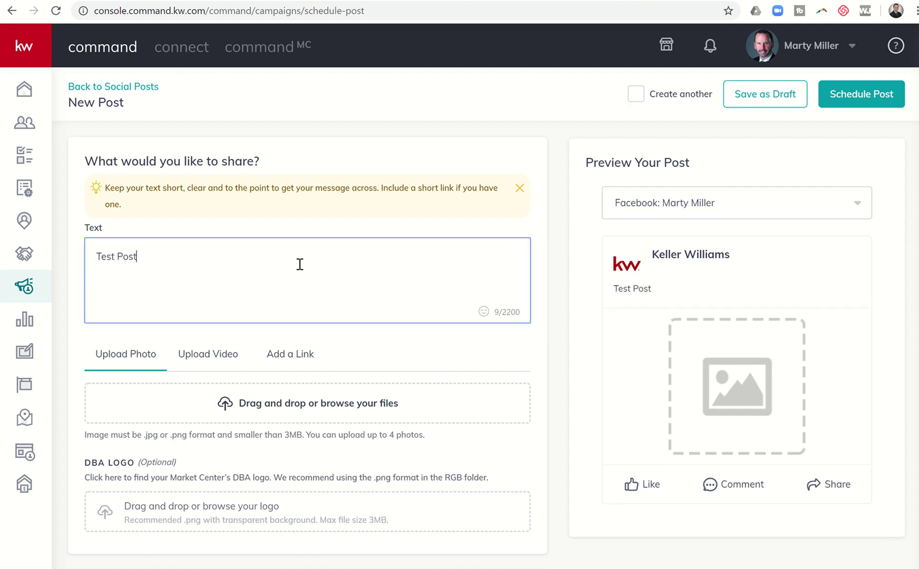
{"action": "left_click", "coordinate": [218, 401]}
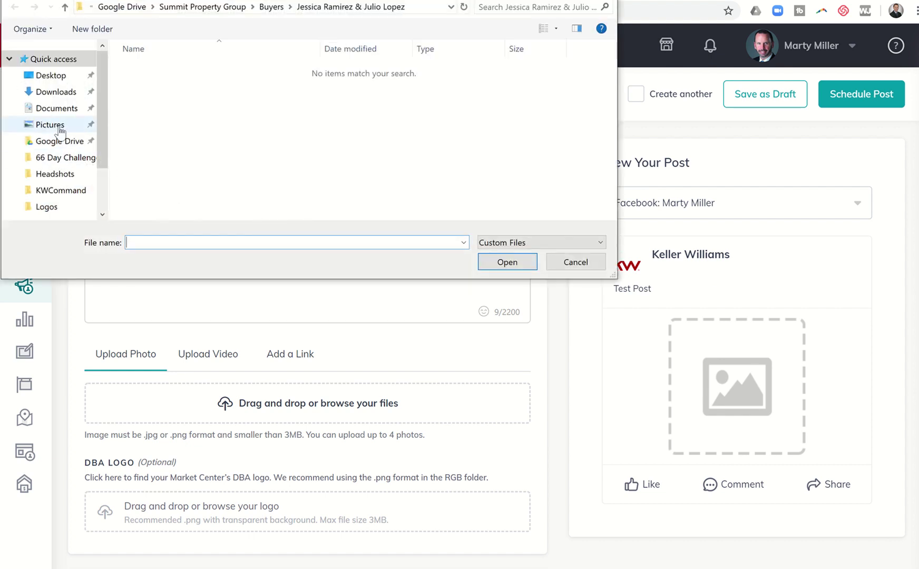
{"action": "left_click", "coordinate": [88, 126]}
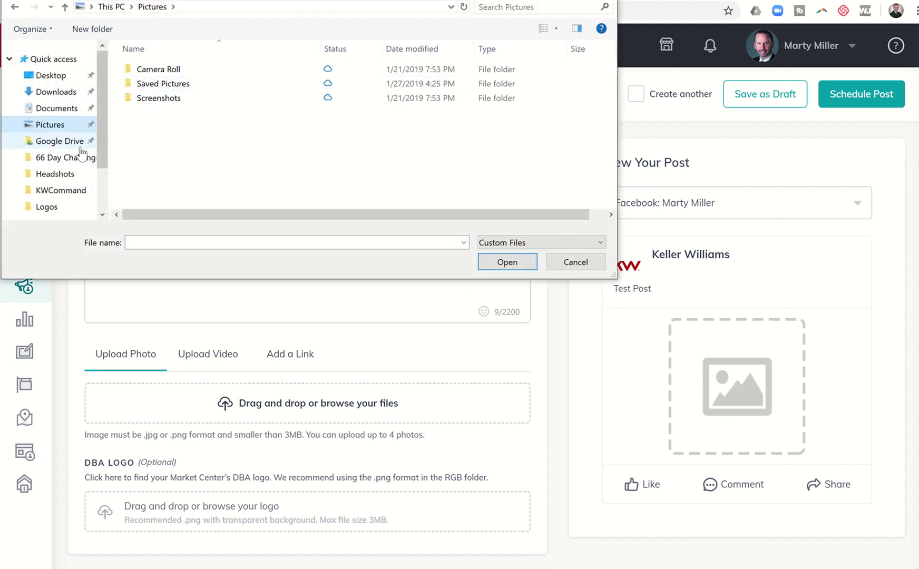
{"action": "left_click", "coordinate": [71, 141]}
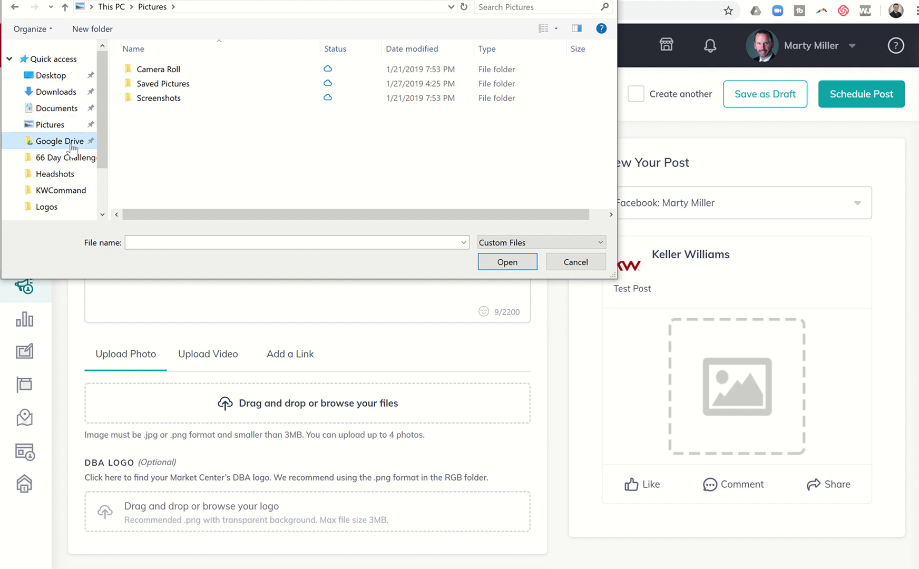
{"action": "scroll", "coordinate": [160, 180], "scroll_direction": "down", "scroll_amount": 2}
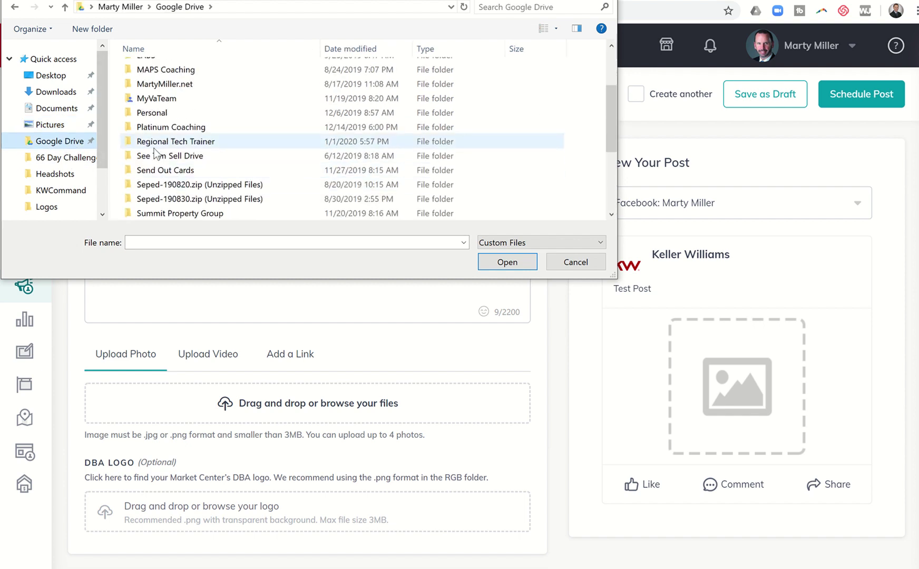
{"action": "double_click", "coordinate": [168, 214]}
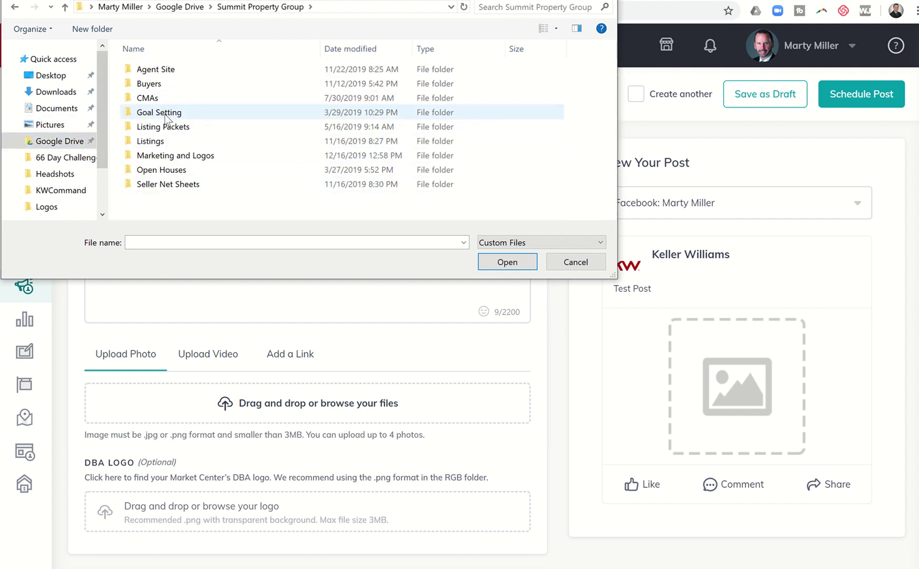
{"action": "double_click", "coordinate": [159, 140]}
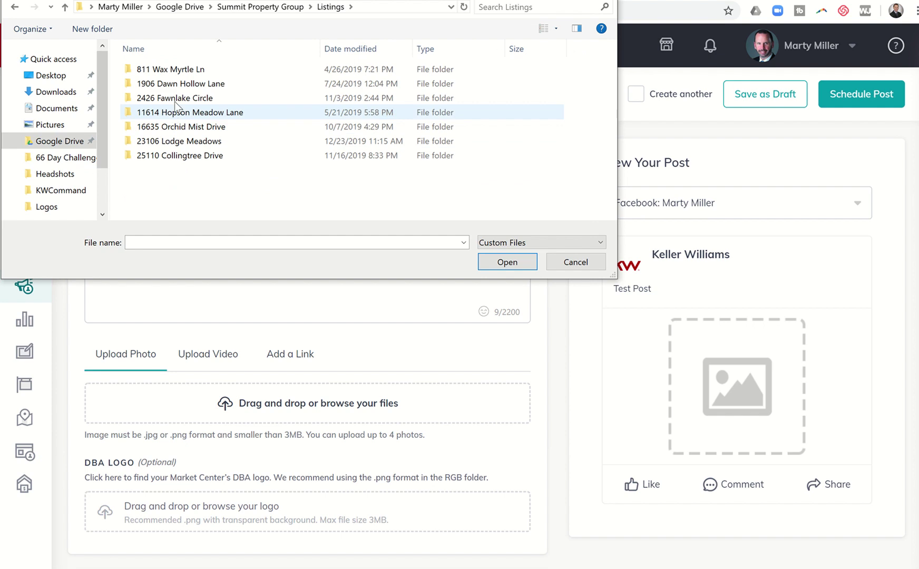
{"action": "left_click", "coordinate": [168, 71]}
{"action": "double_click", "coordinate": [167, 71]}
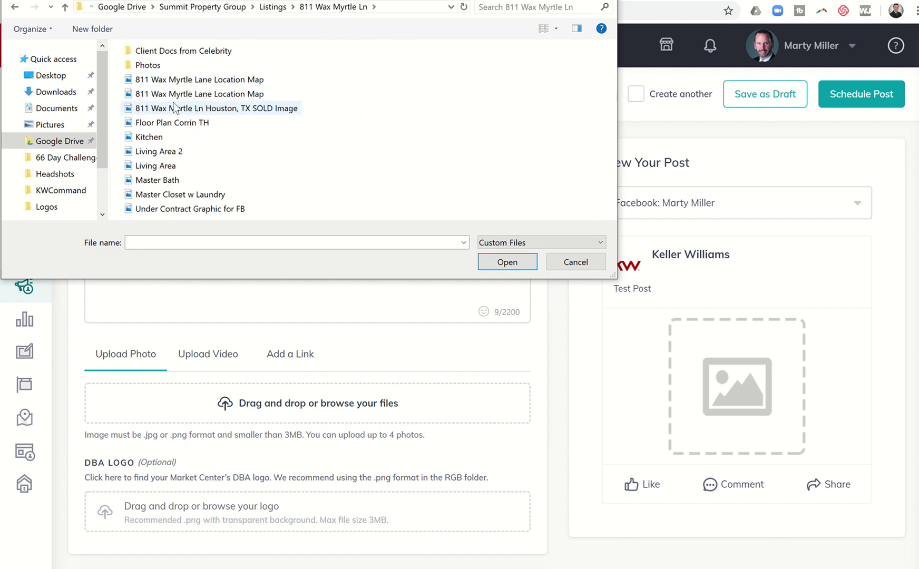
{"action": "double_click", "coordinate": [151, 66]}
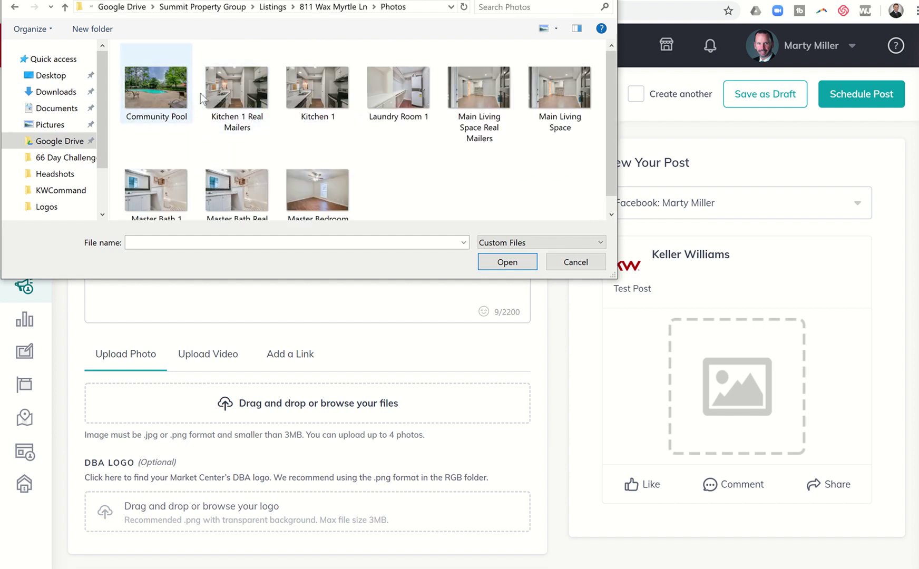
{"action": "left_click", "coordinate": [240, 92]}
{"action": "left_click", "coordinate": [485, 262]}
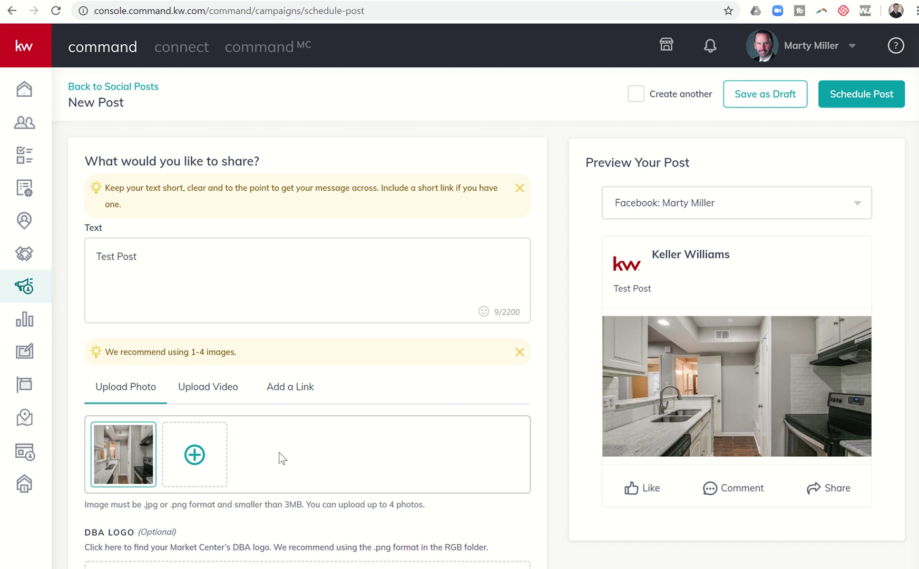
{"action": "scroll", "coordinate": [279, 452], "scroll_direction": "down", "scroll_amount": 3}
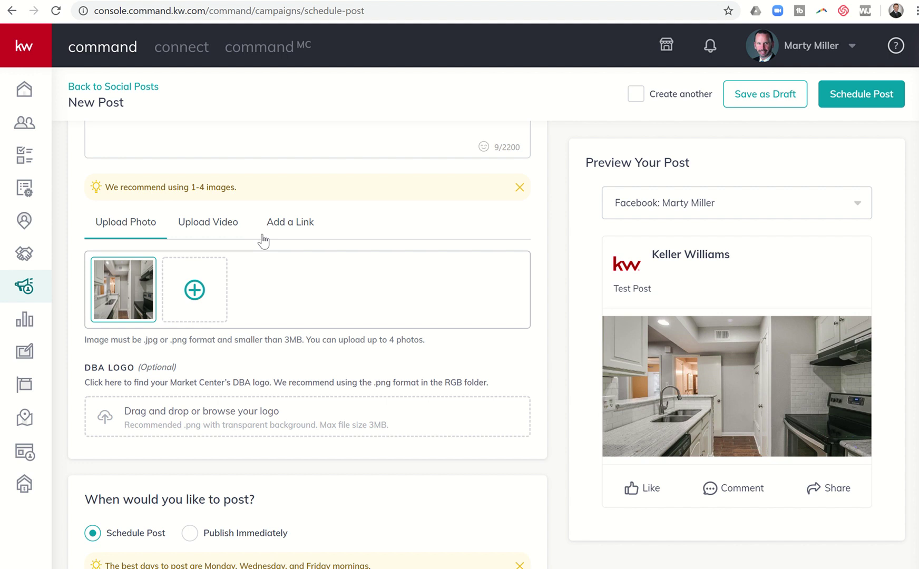
{"action": "left_click", "coordinate": [294, 231]}
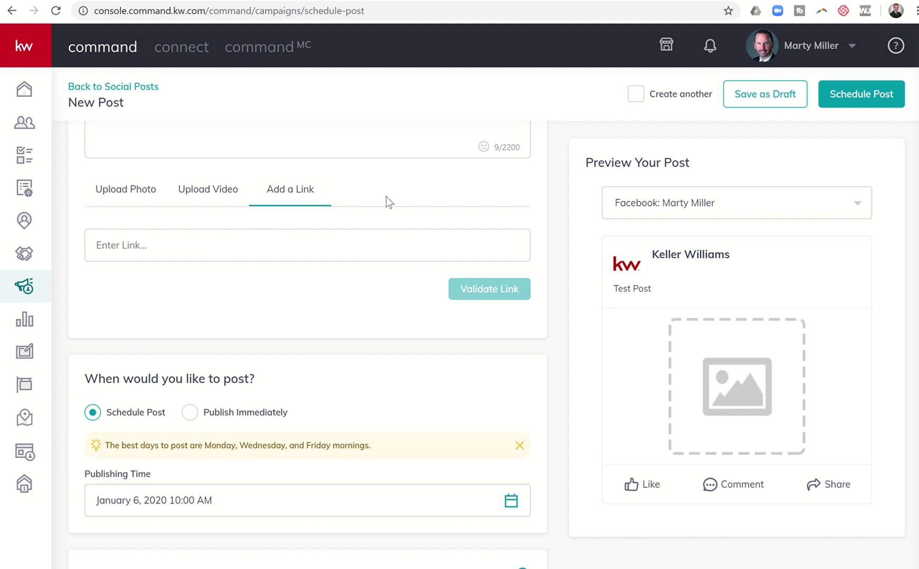
{"action": "left_click", "coordinate": [117, 185]}
{"action": "scroll", "coordinate": [289, 227], "scroll_direction": "up", "scroll_amount": 3}
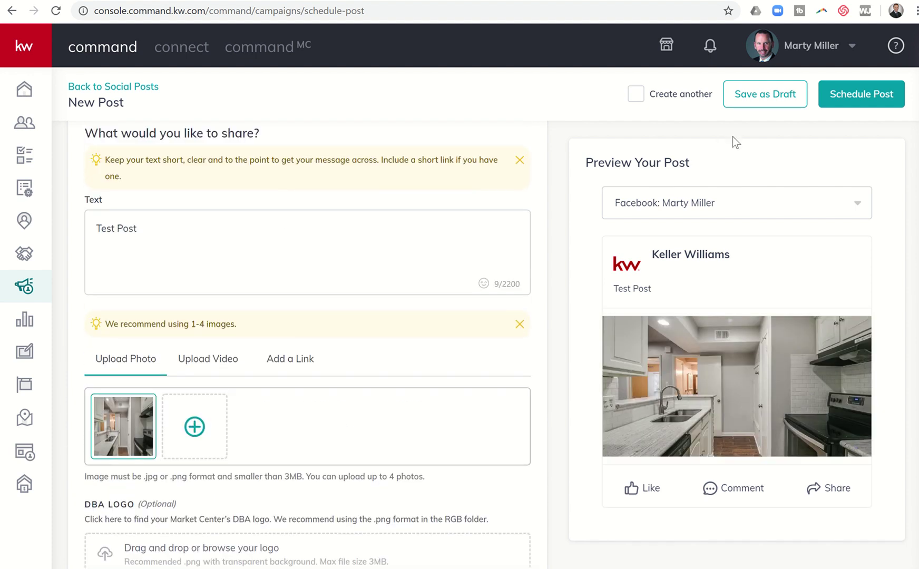
Schedule the Test Post and check its Monday, January 6, 10:00 am entry in the calendar
{"action": "left_click", "coordinate": [852, 98]}
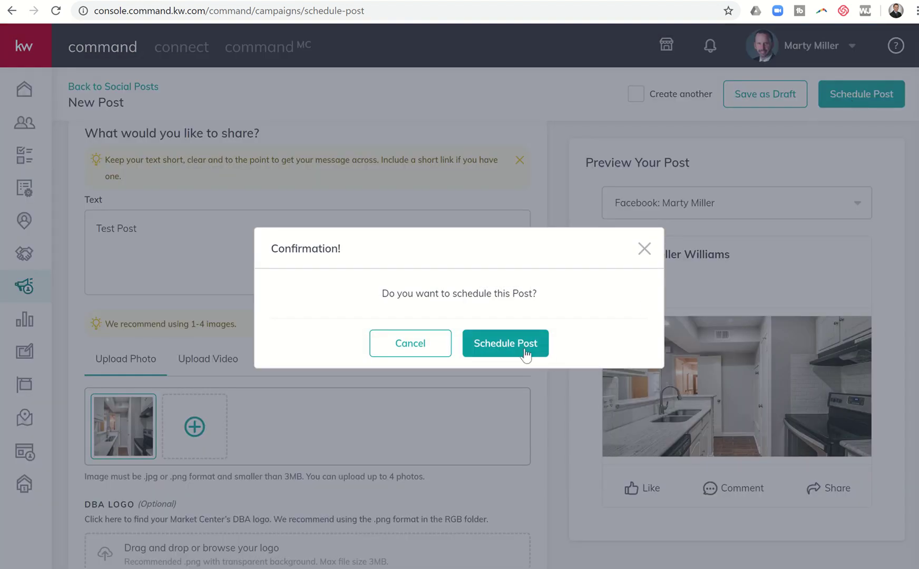
{"action": "left_click", "coordinate": [526, 348]}
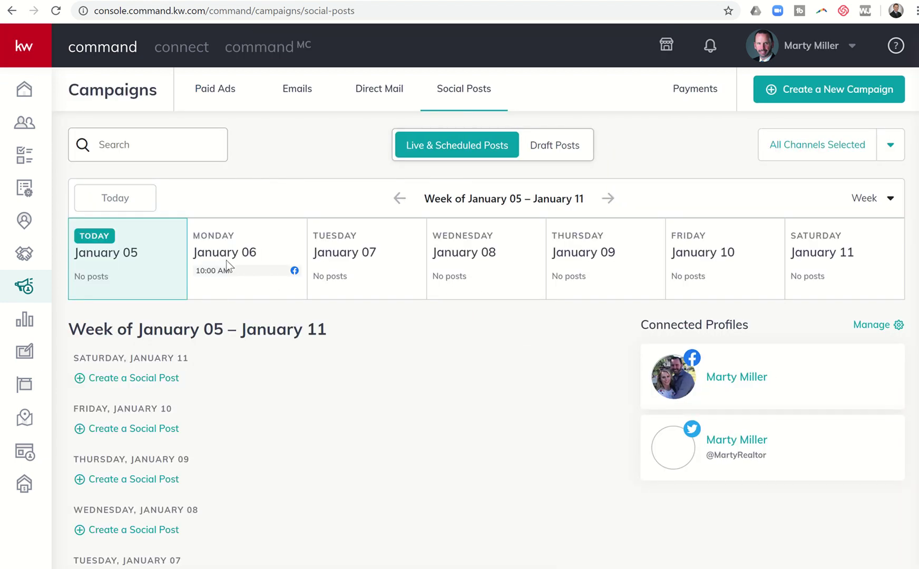
{"action": "left_click", "coordinate": [254, 271]}
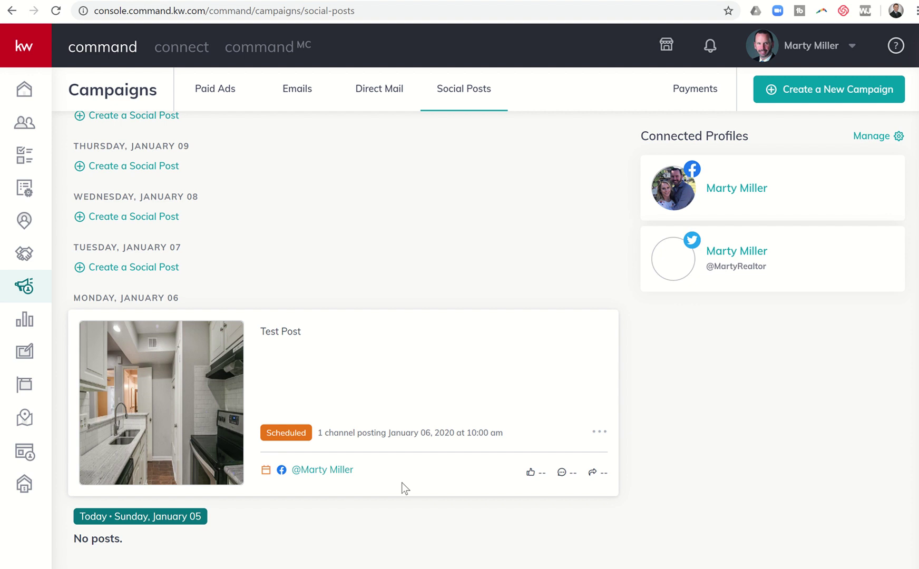
{"action": "scroll", "coordinate": [446, 394], "scroll_direction": "up", "scroll_amount": 5}
{"action": "scroll", "coordinate": [447, 393], "scroll_direction": "up", "scroll_amount": 2}
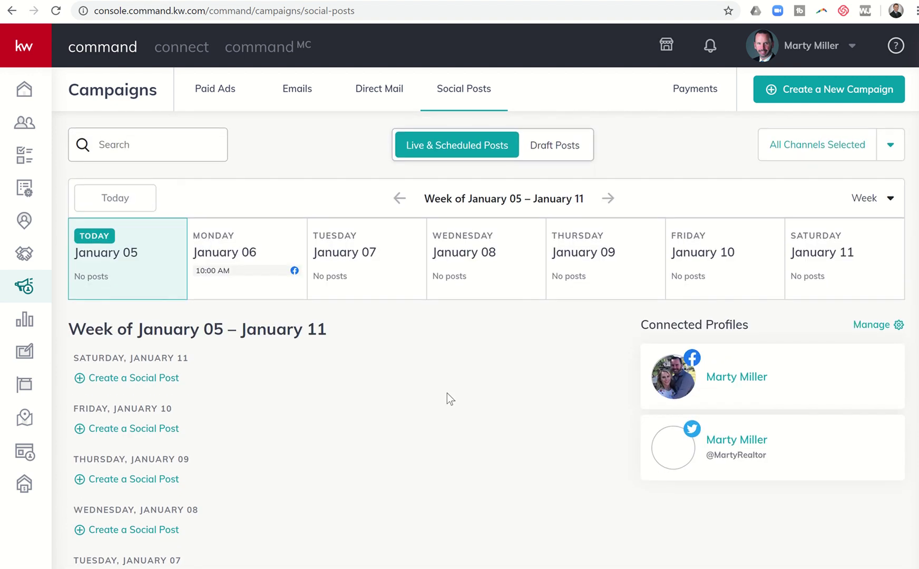
{"action": "scroll", "coordinate": [390, 393], "scroll_direction": "down", "scroll_amount": 6}
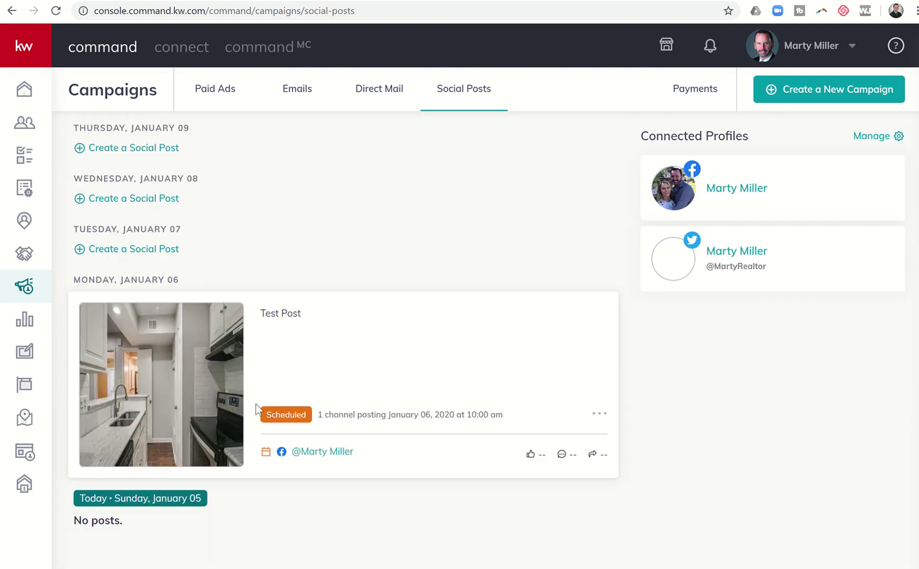
Open the scheduled Test Post for editing and select Facebook and Twitter as posting channels
{"action": "left_click", "coordinate": [598, 414]}
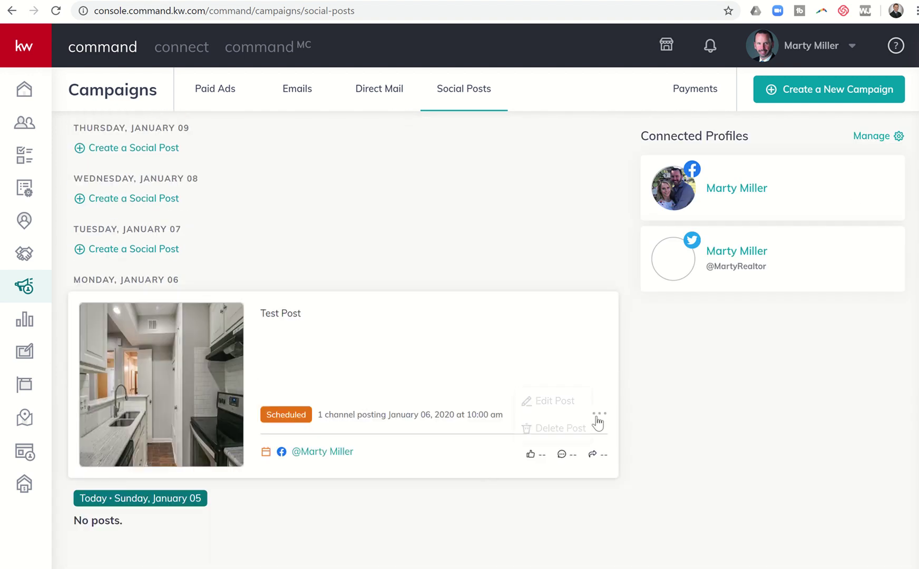
{"action": "left_click", "coordinate": [562, 403]}
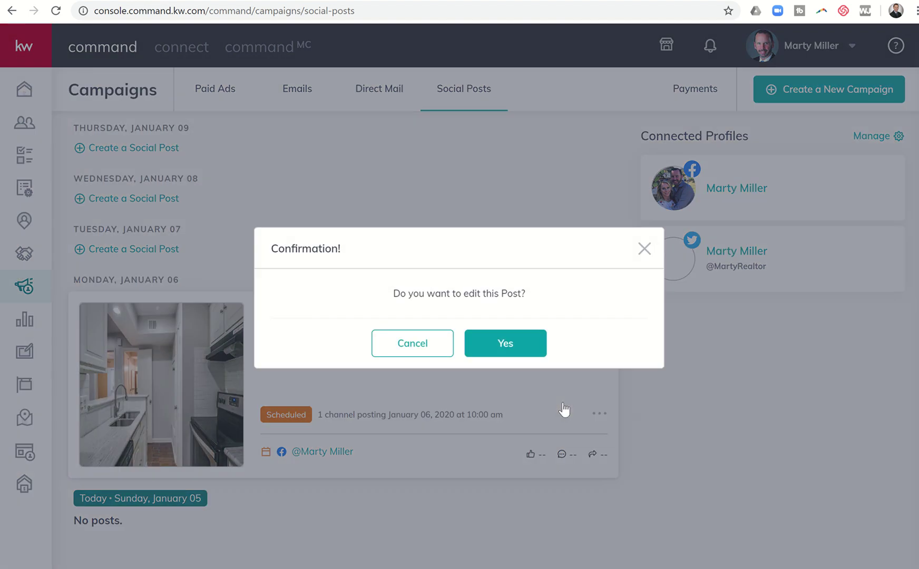
{"action": "left_click", "coordinate": [505, 343]}
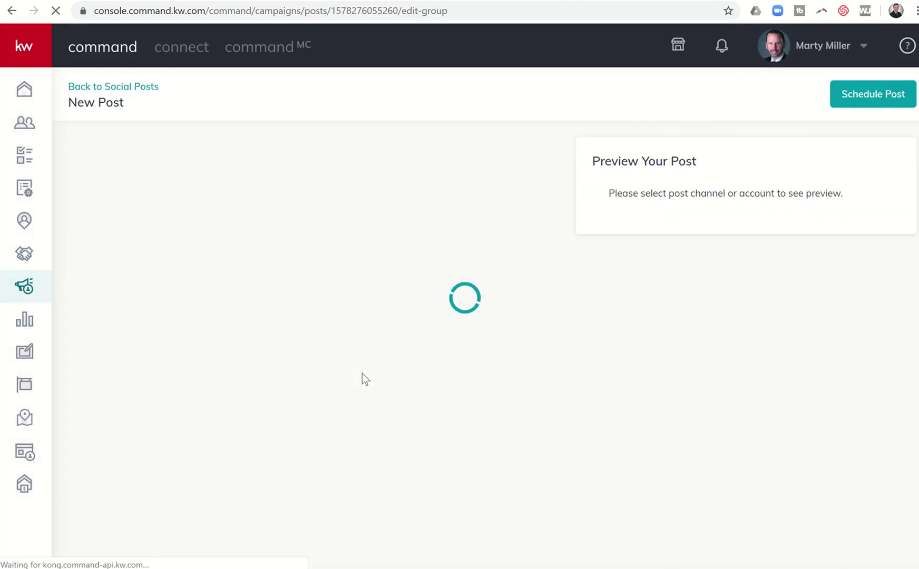
{"action": "scroll", "coordinate": [214, 374], "scroll_direction": "down", "scroll_amount": 7}
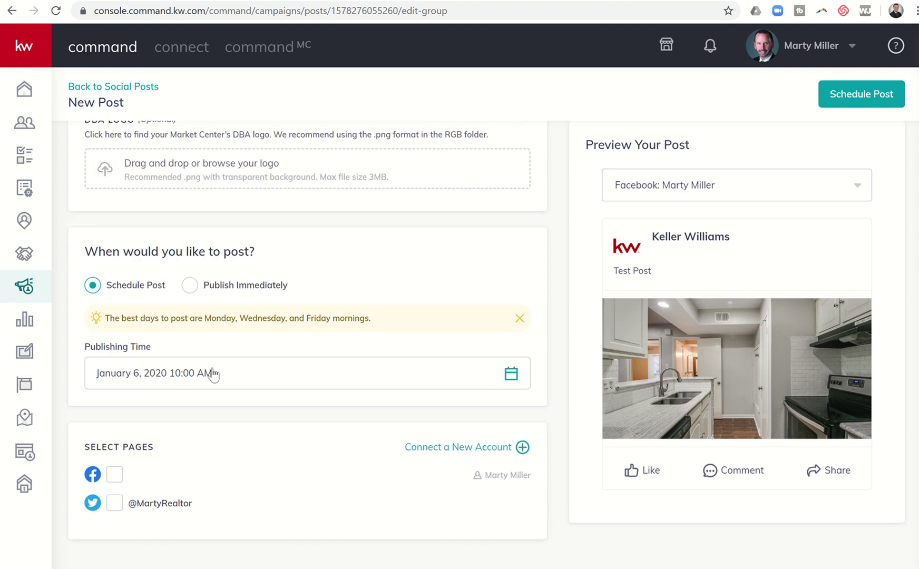
{"action": "left_click", "coordinate": [115, 503]}
{"action": "left_click", "coordinate": [115, 475]}
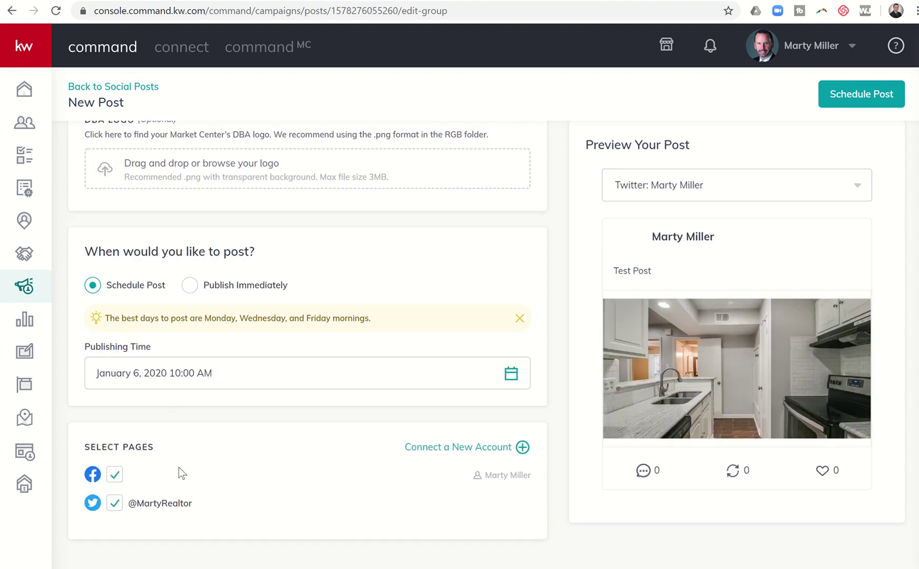
Set the publishing time to January 8, 2020 at 9:00 AM and confirm the scheduled post
{"action": "scroll", "coordinate": [197, 474], "scroll_direction": "up", "scroll_amount": 5}
{"action": "scroll", "coordinate": [179, 480], "scroll_direction": "down", "scroll_amount": 3}
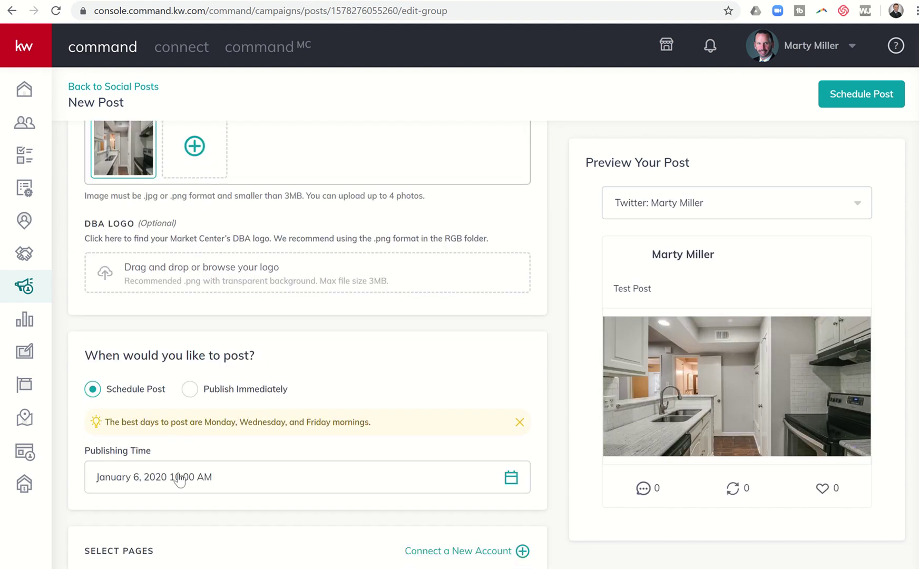
{"action": "left_click", "coordinate": [180, 480]}
{"action": "scroll", "coordinate": [203, 479], "scroll_direction": "down", "scroll_amount": 3}
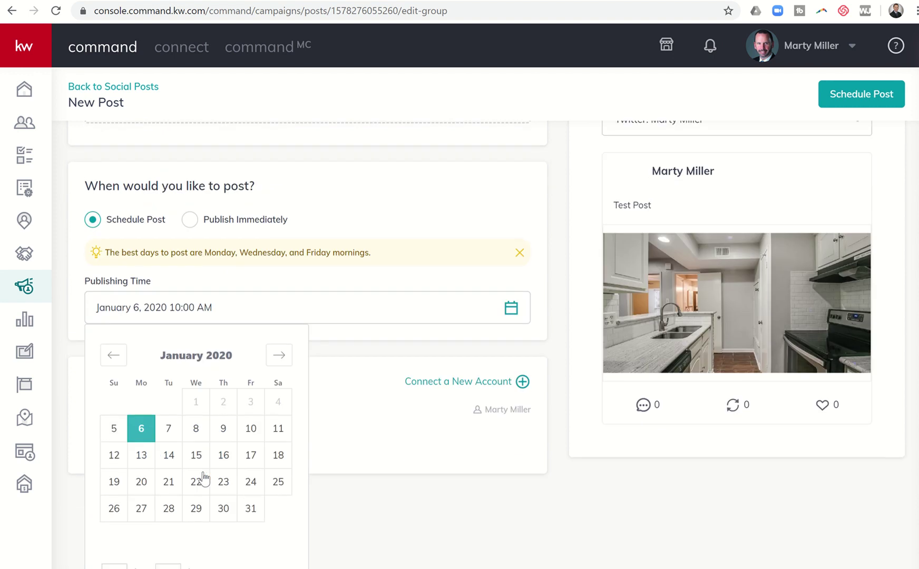
{"action": "left_click", "coordinate": [196, 424]}
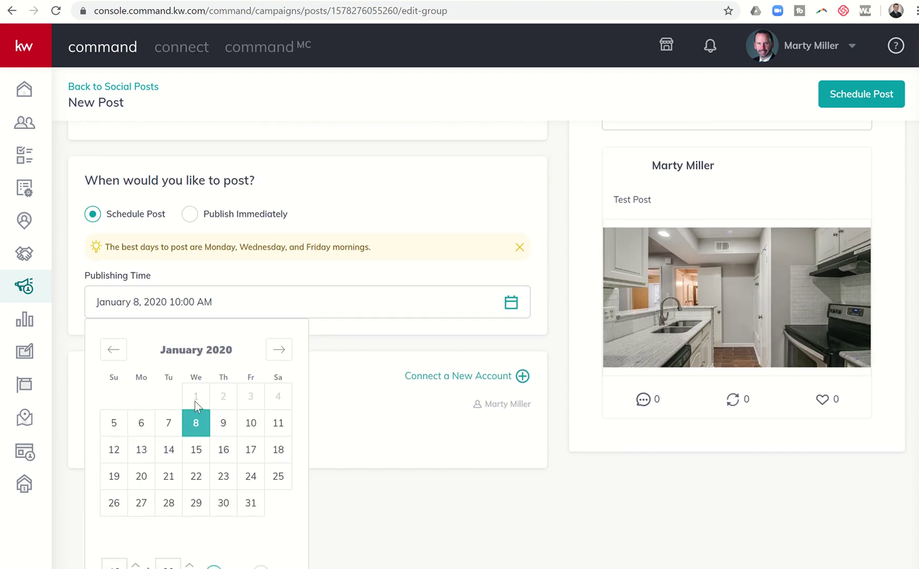
{"action": "scroll", "coordinate": [285, 422], "scroll_direction": "down", "scroll_amount": 1}
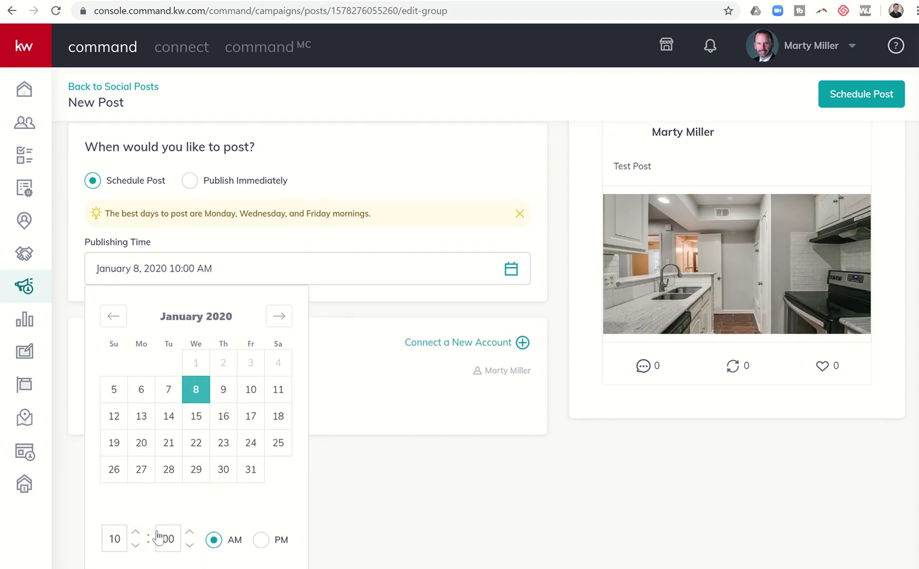
{"action": "left_click", "coordinate": [137, 546]}
{"action": "left_click", "coordinate": [854, 112]}
{"action": "left_click", "coordinate": [822, 95]}
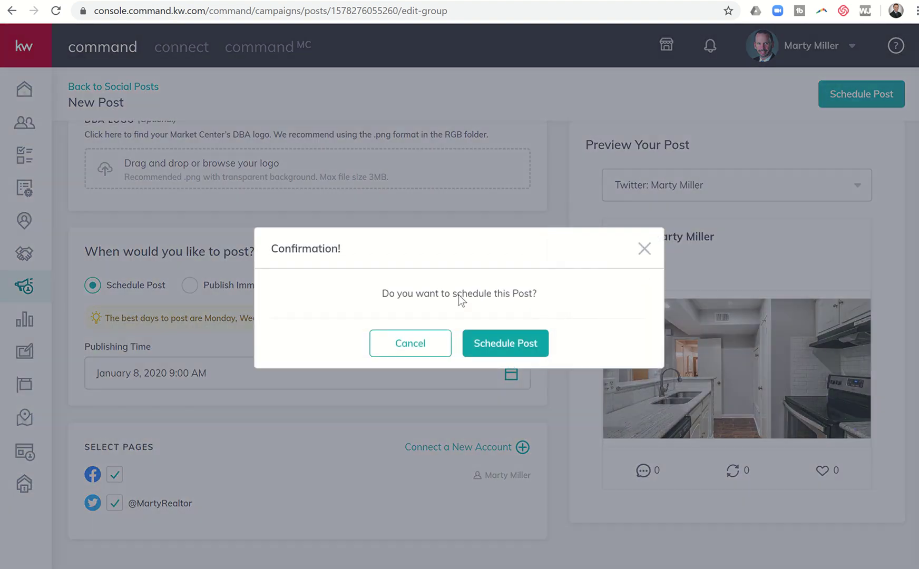
{"action": "left_click", "coordinate": [477, 340]}
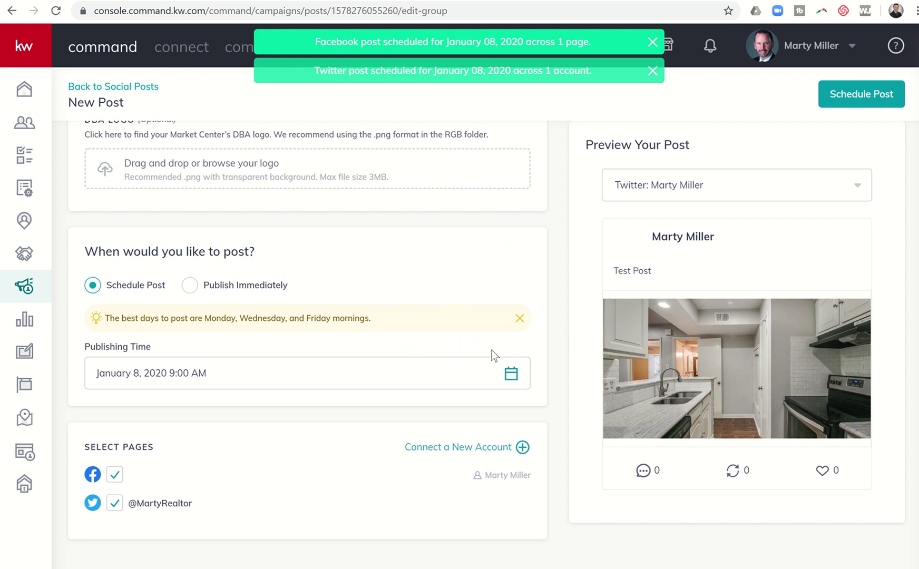